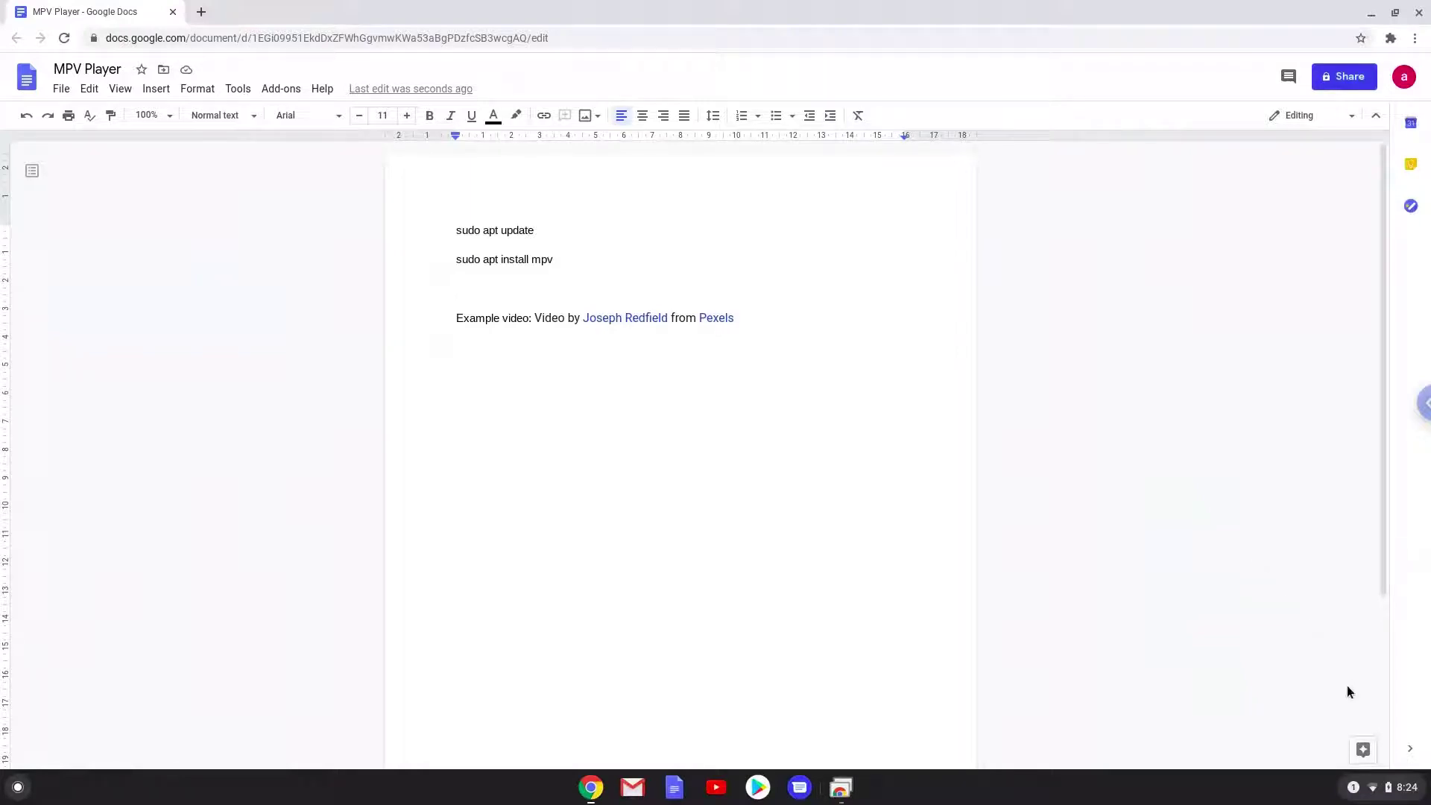
Open Chrome OS Settings from the quick settings panel and go to the Linux (Beta) section
left_click(1401, 789)
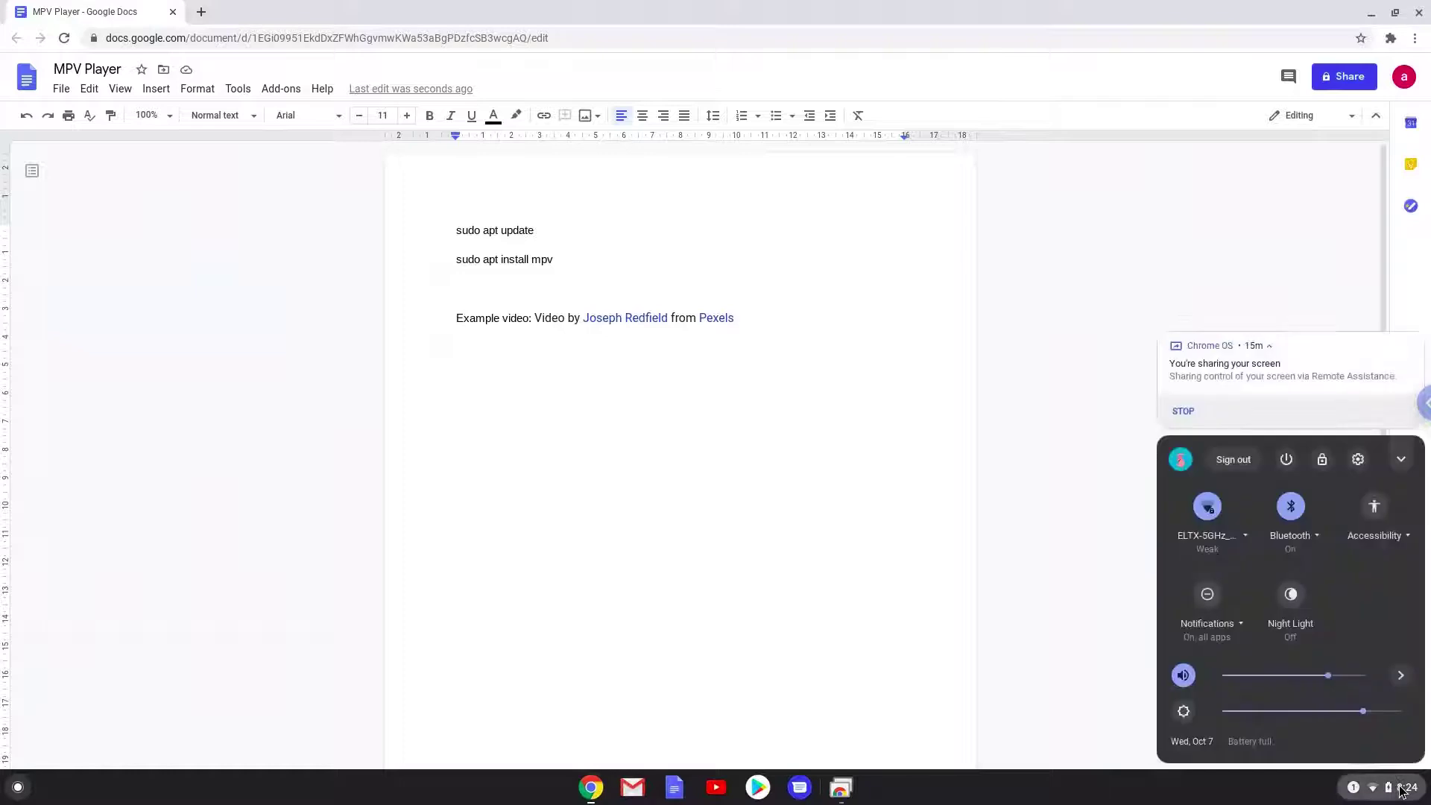
left_click(1358, 460)
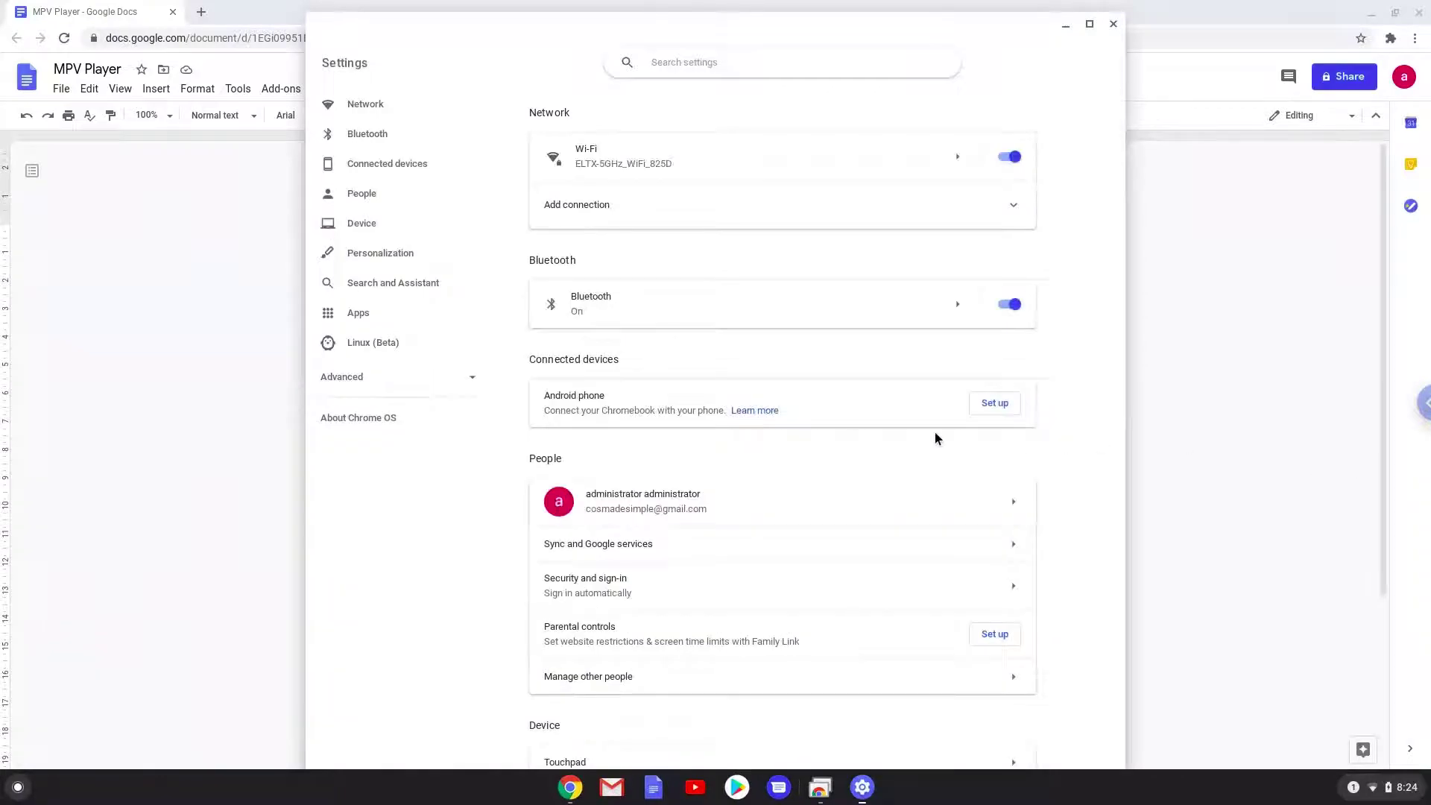
left_click(429, 351)
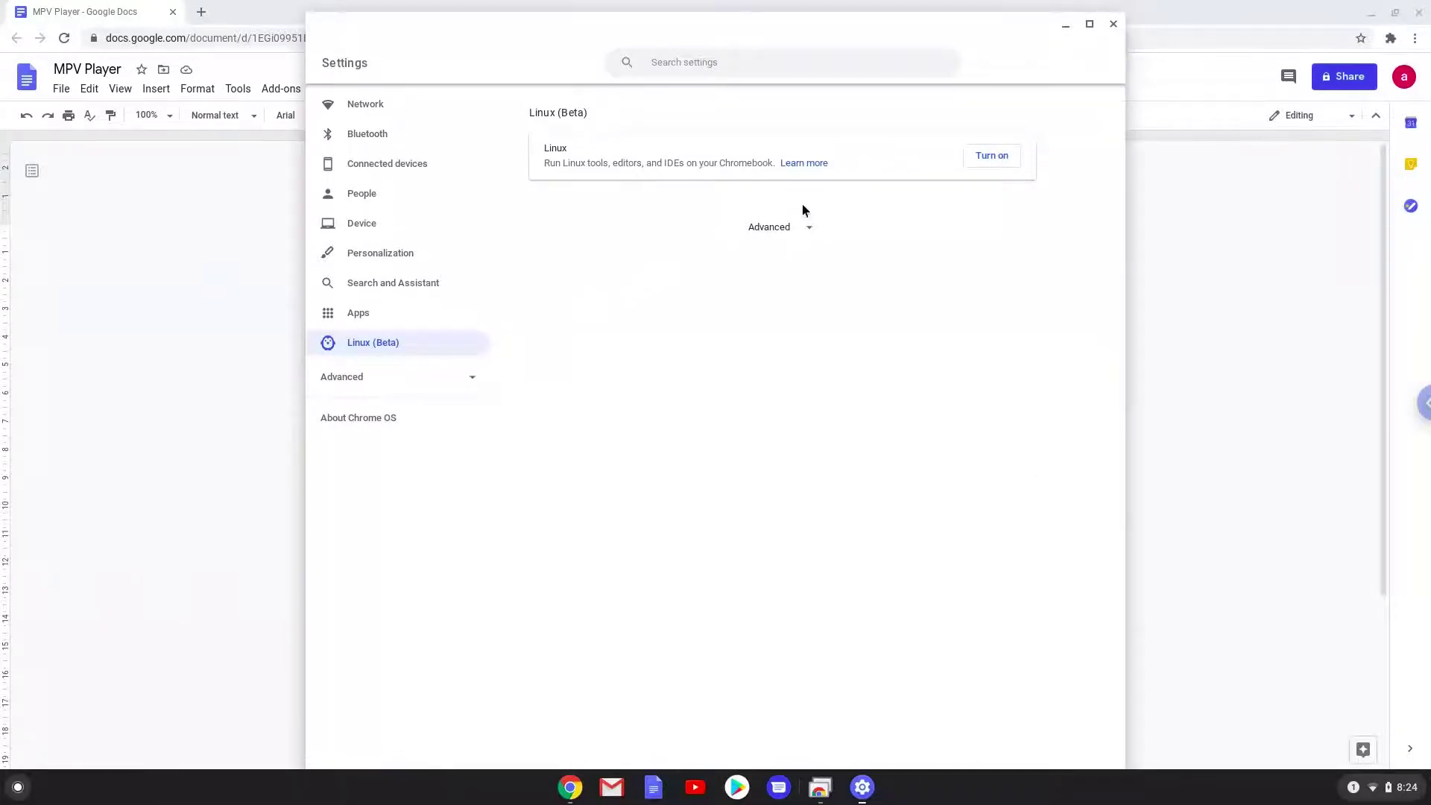
Turn on Linux (Beta) and install it with the recommended disk size
left_click(989, 158)
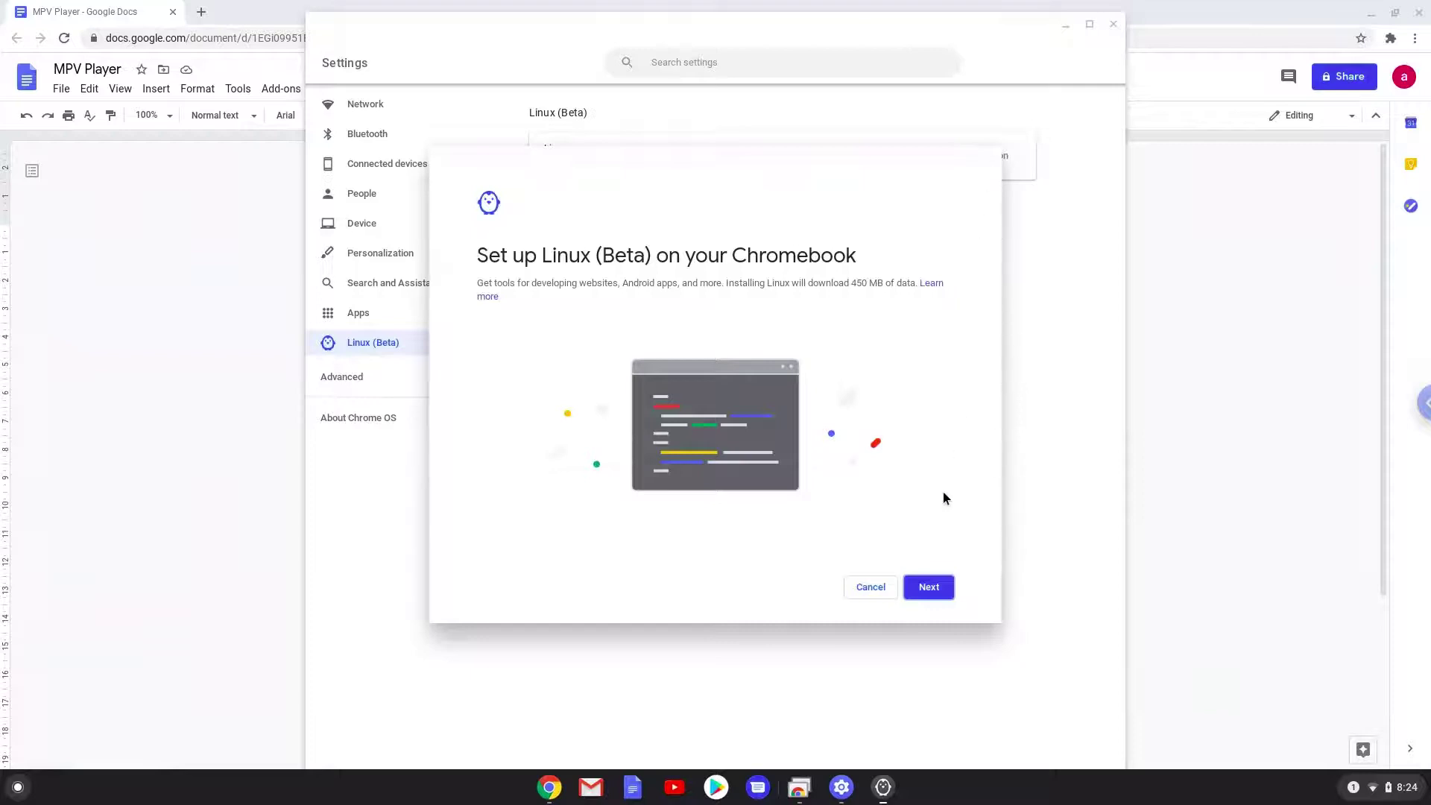
left_click(932, 589)
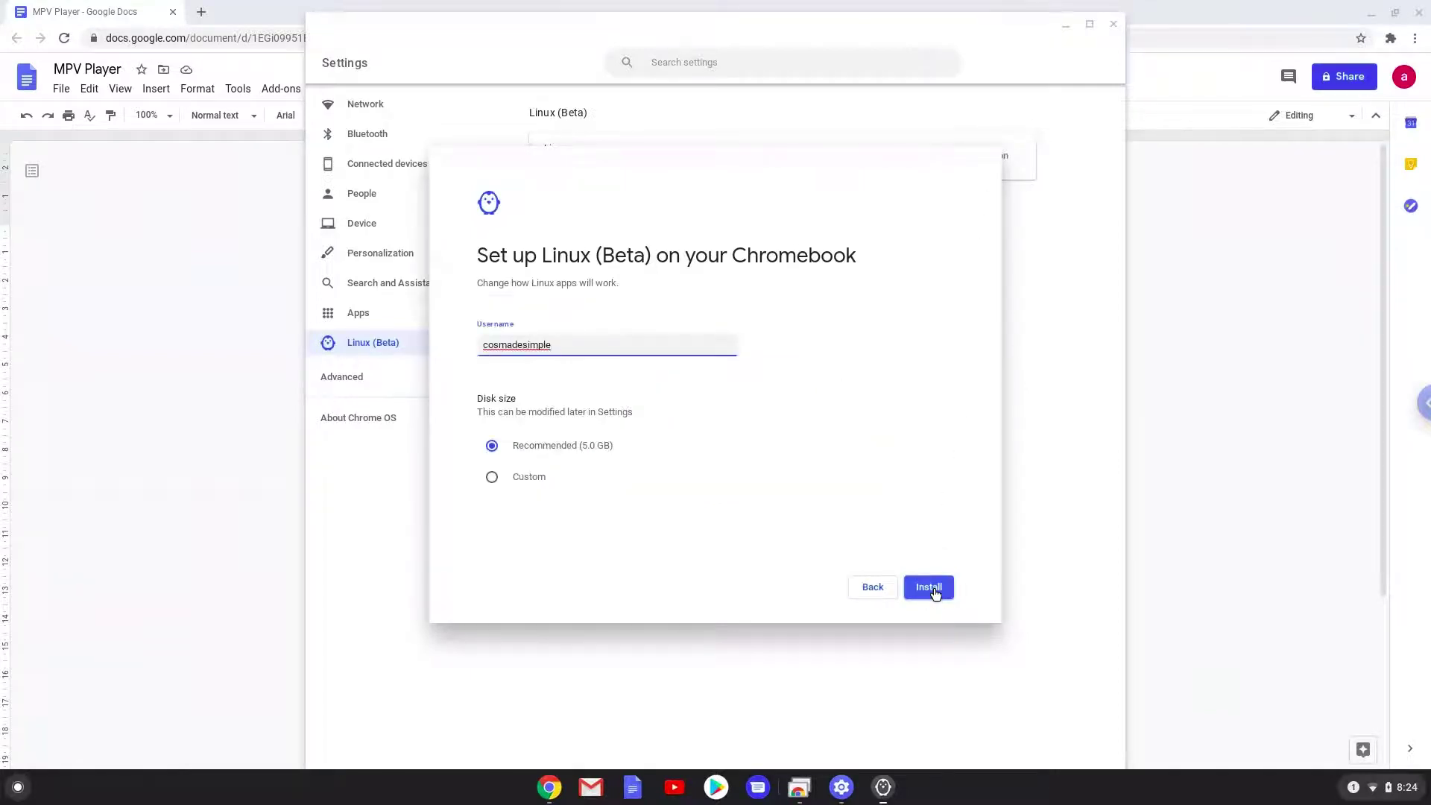
left_click(932, 588)
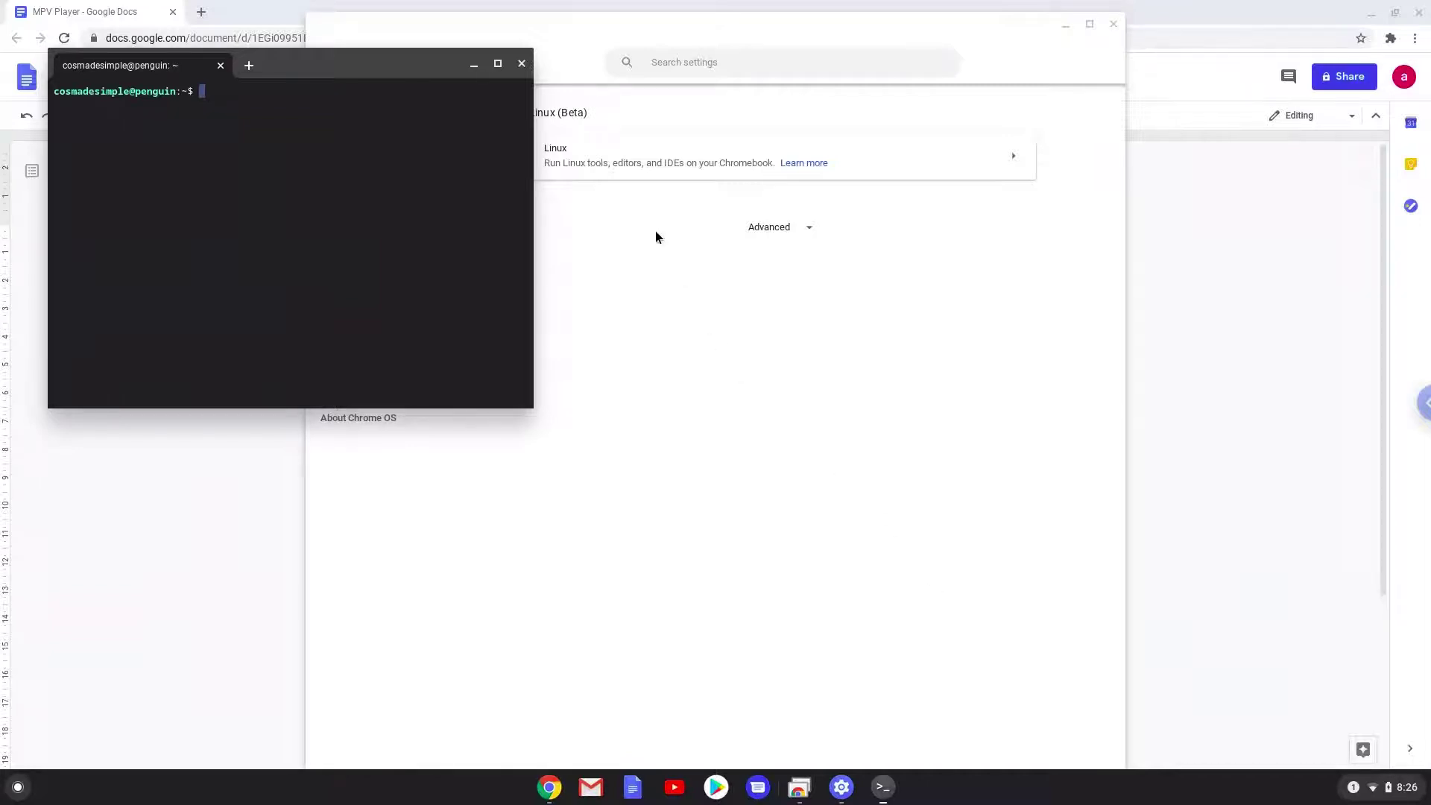
Close the first terminal and Settings, then copy the 'sudo apt update' line from the document
left_click(520, 65)
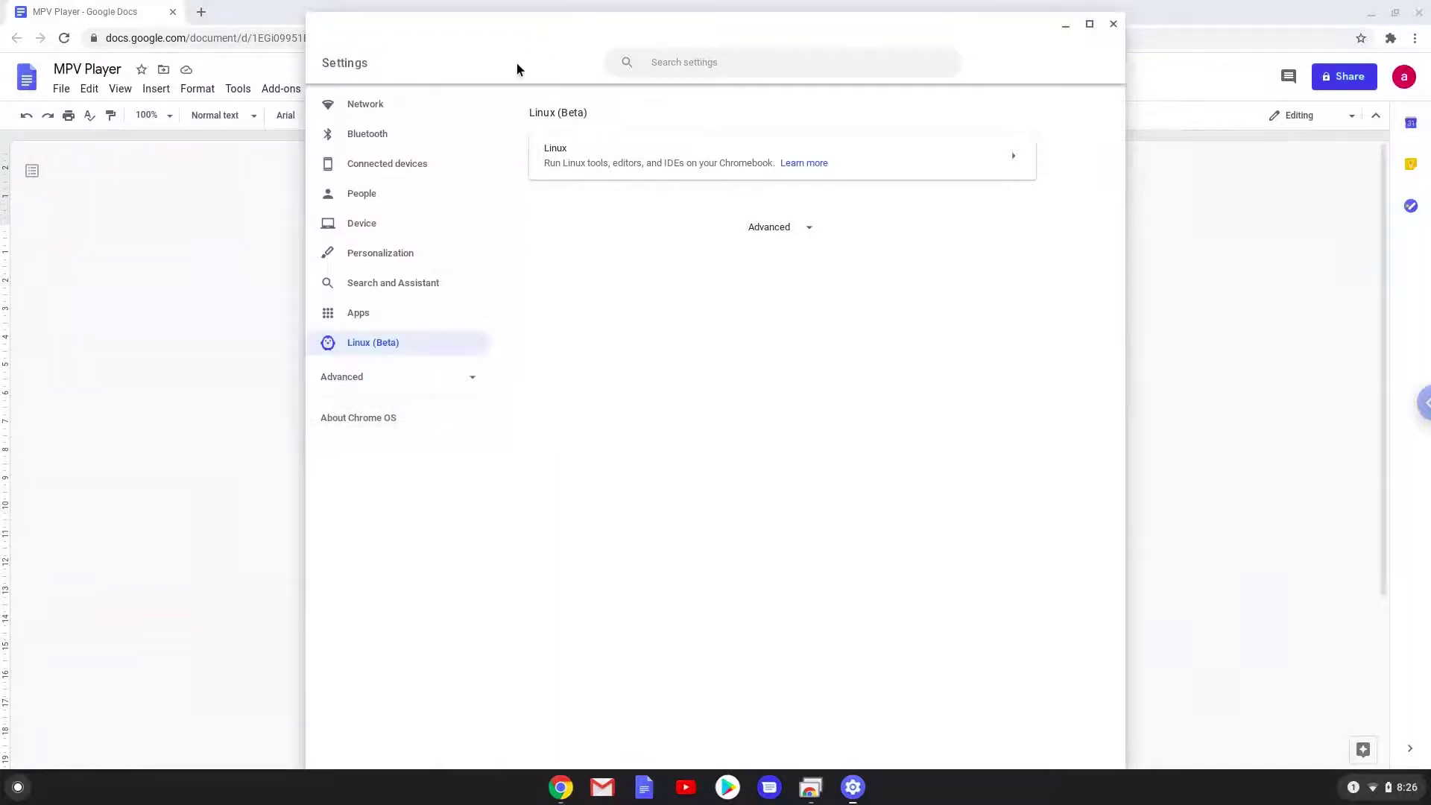
left_click(1113, 26)
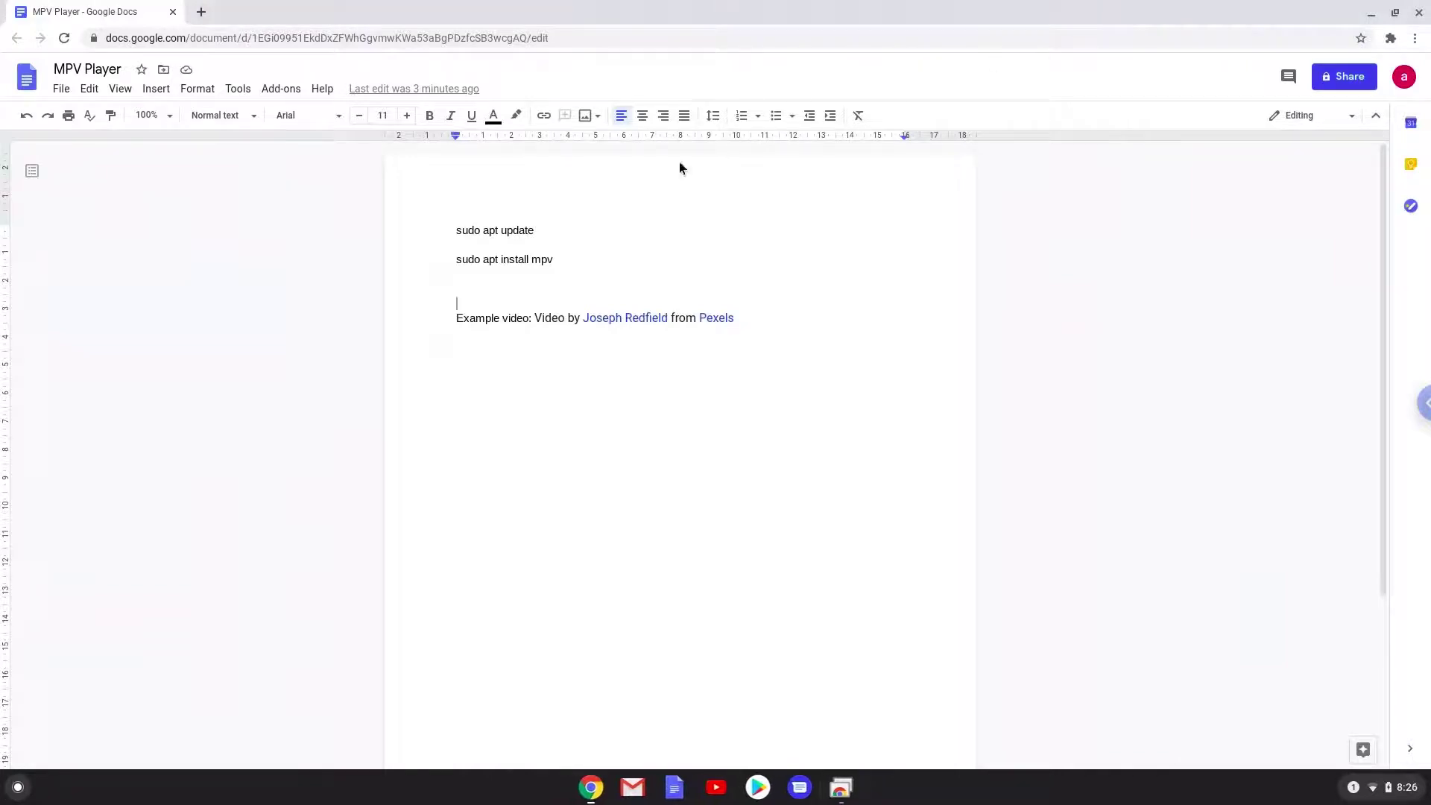
triple_click(512, 229)
right_click(512, 229)
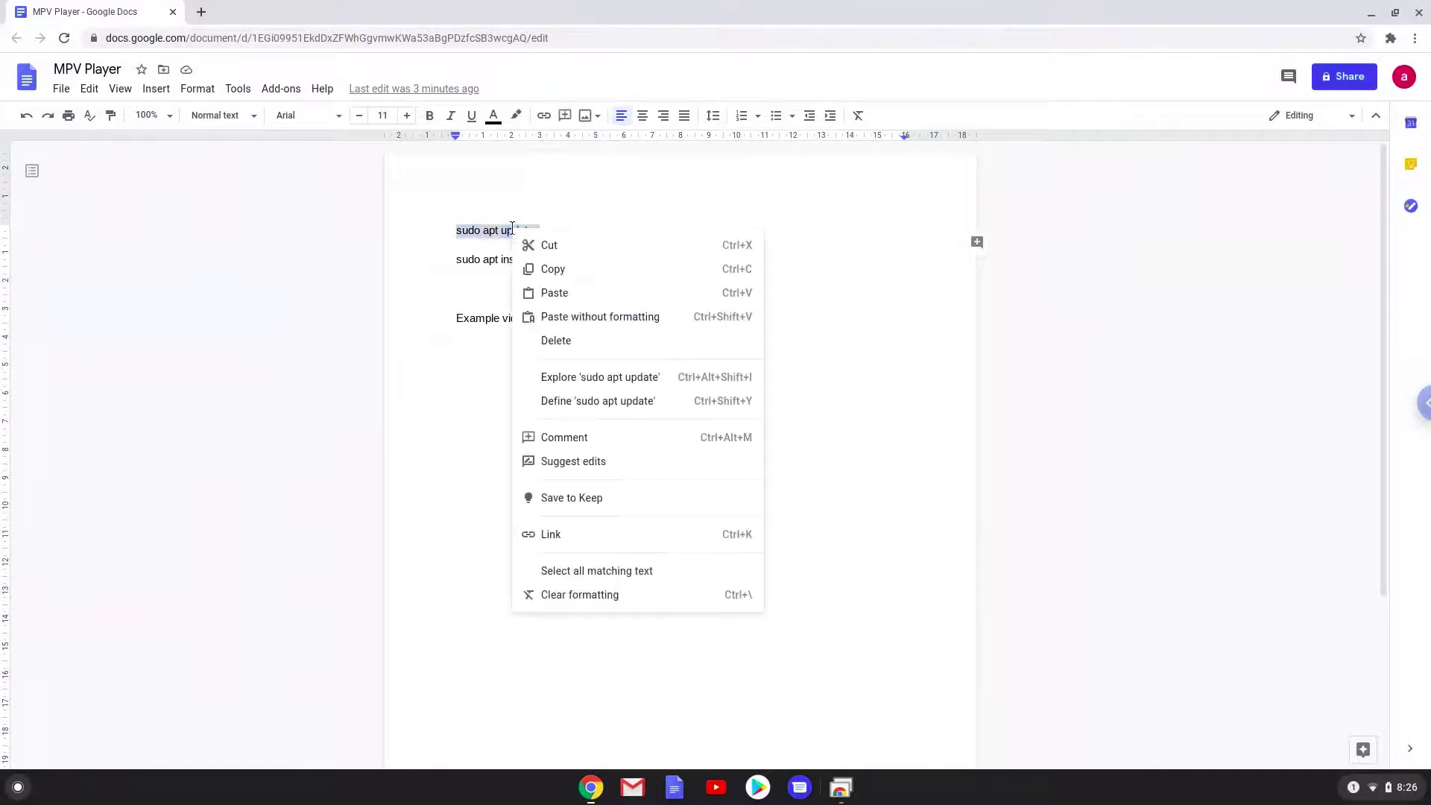
left_click(549, 268)
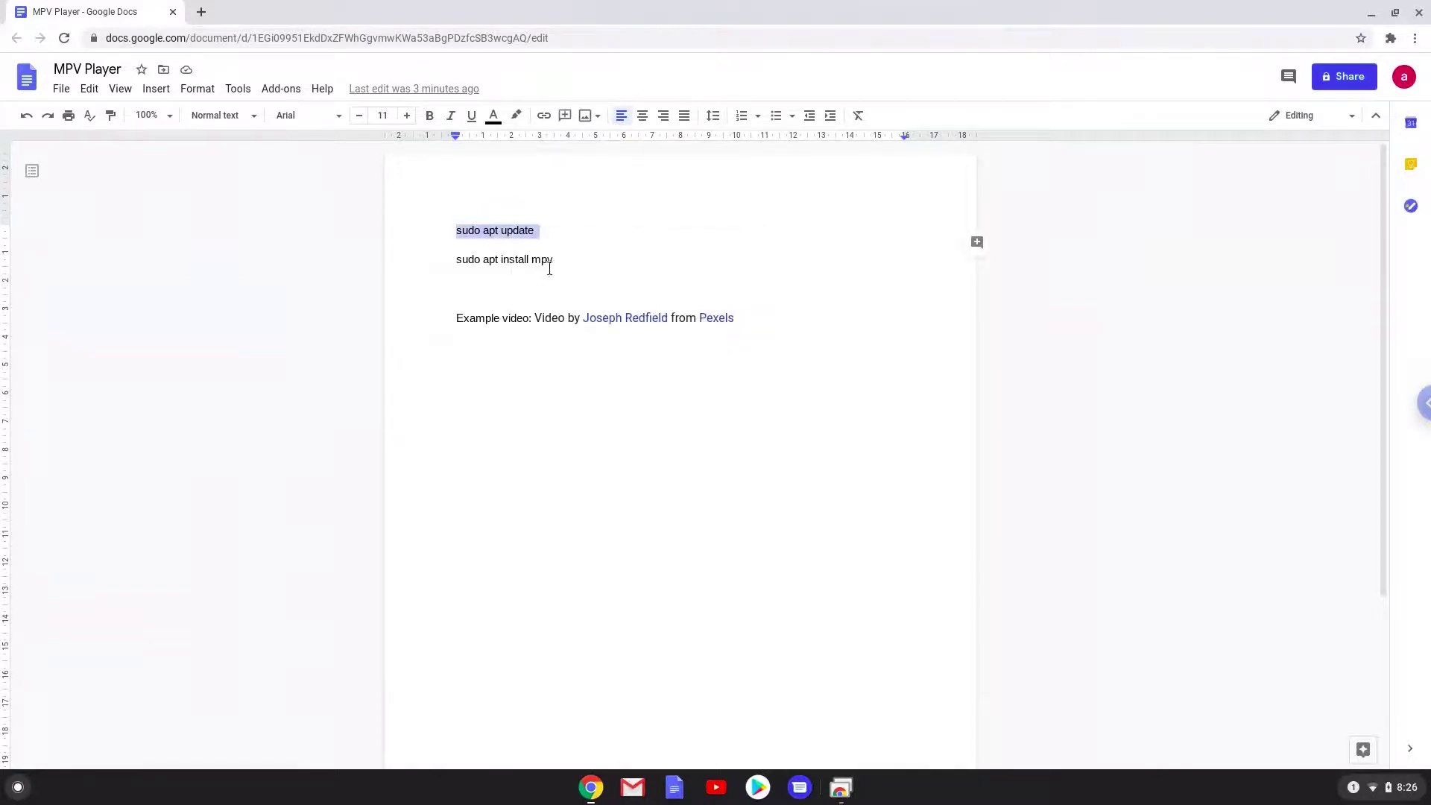
Launch a new Terminal by searching 'ter' in the launcher
left_click(17, 790)
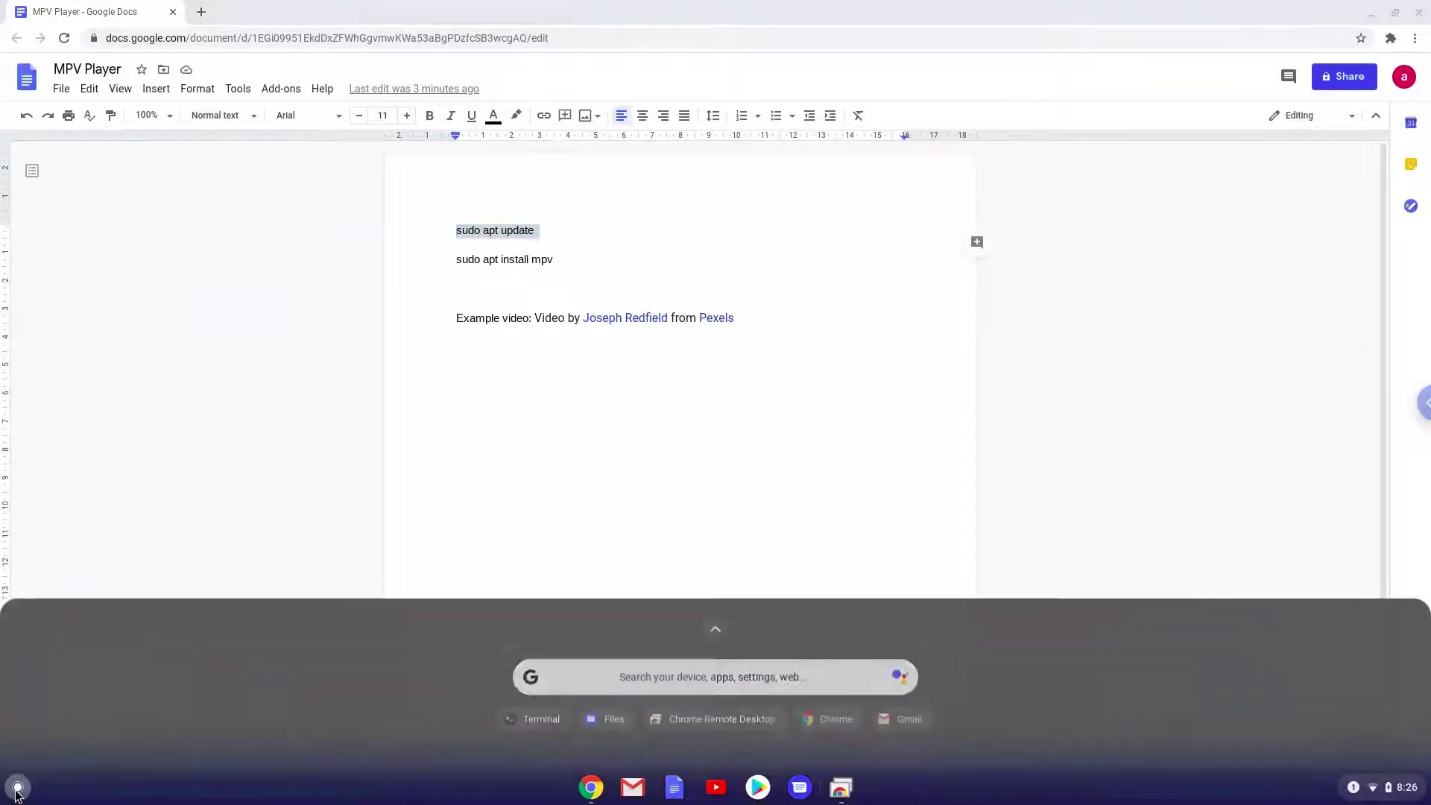
type("terminal")
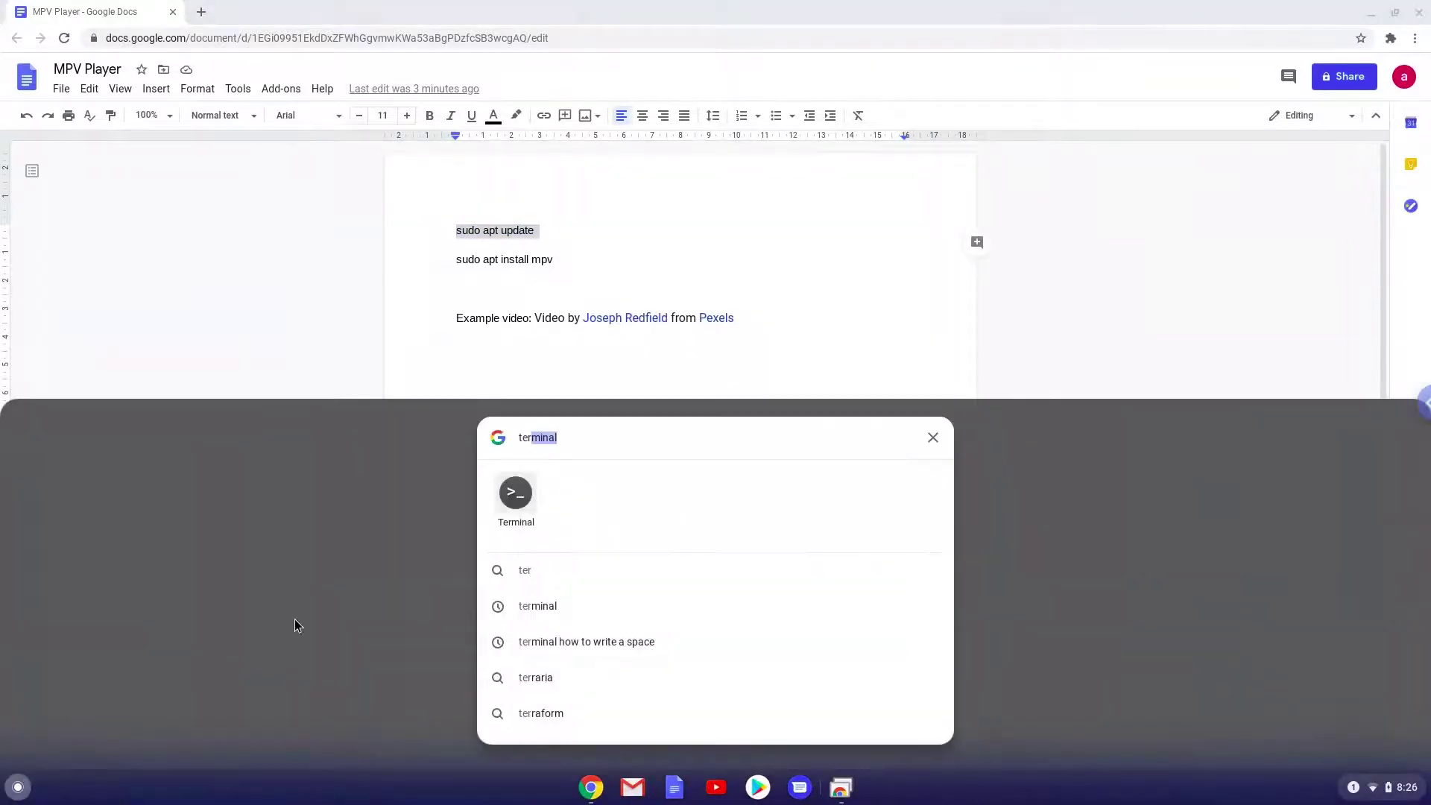
left_click(515, 493)
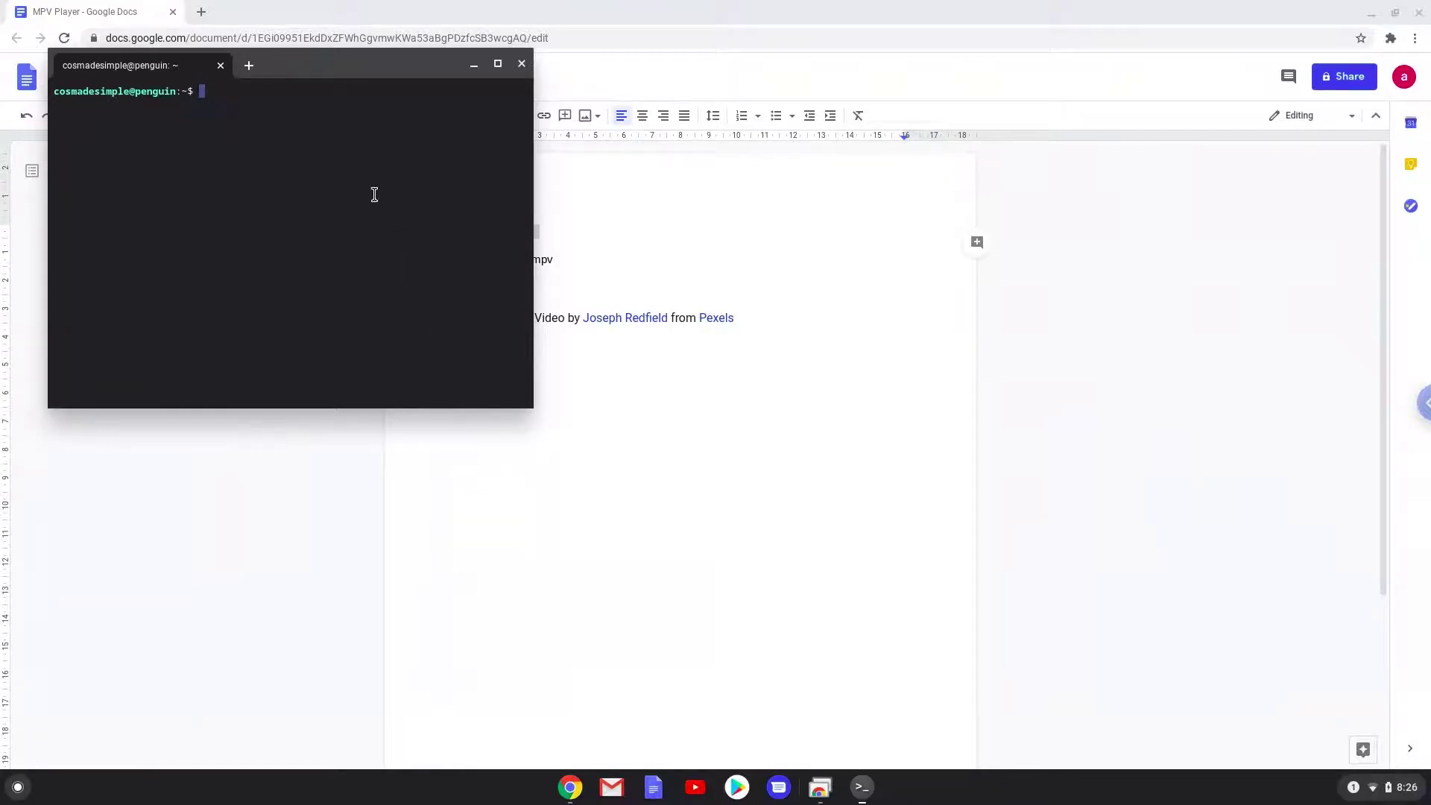
Maximize the Terminal window so it fills the screen
double_click(306, 69)
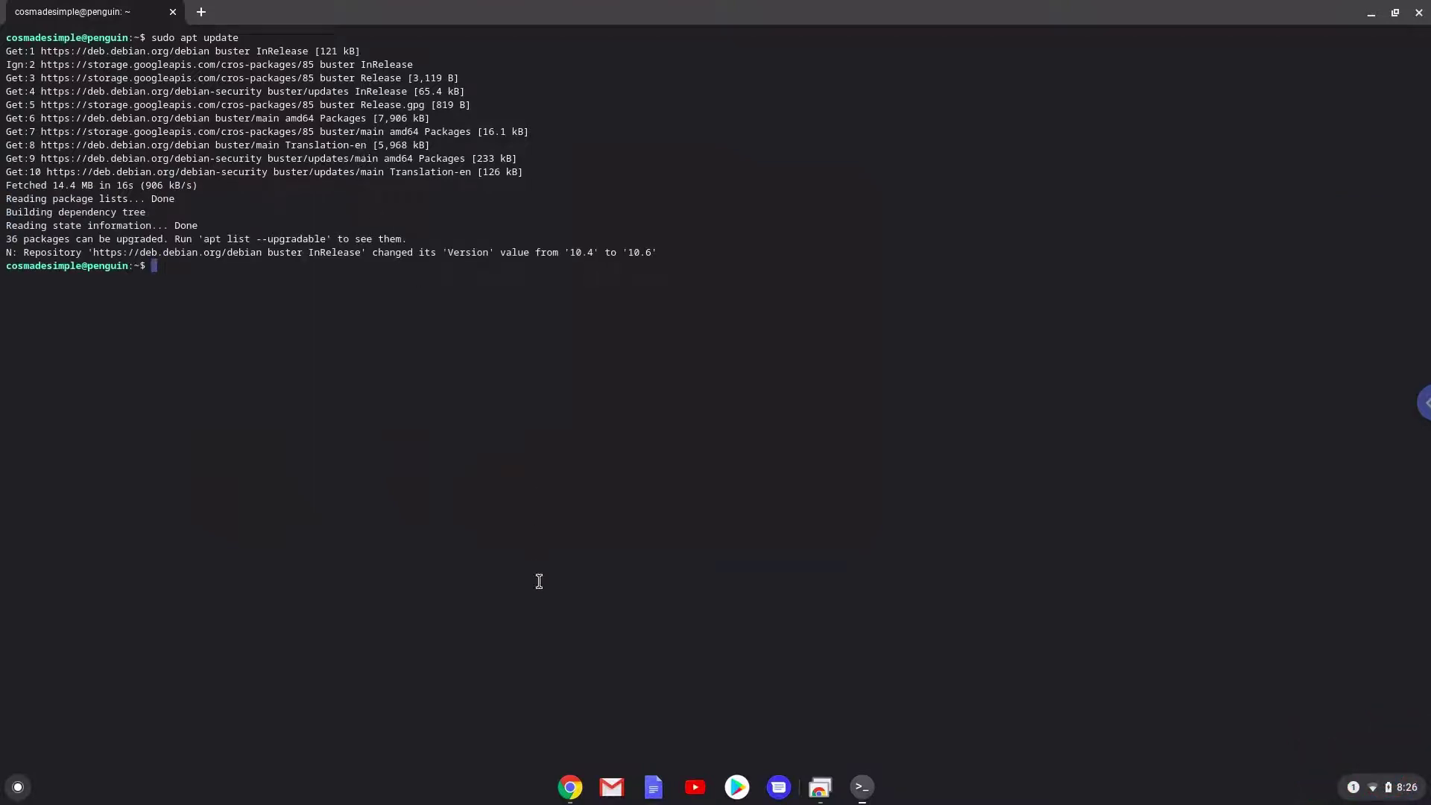
Return to the MPV Player document and copy the 'sudo apt install mpv' line
left_click(572, 787)
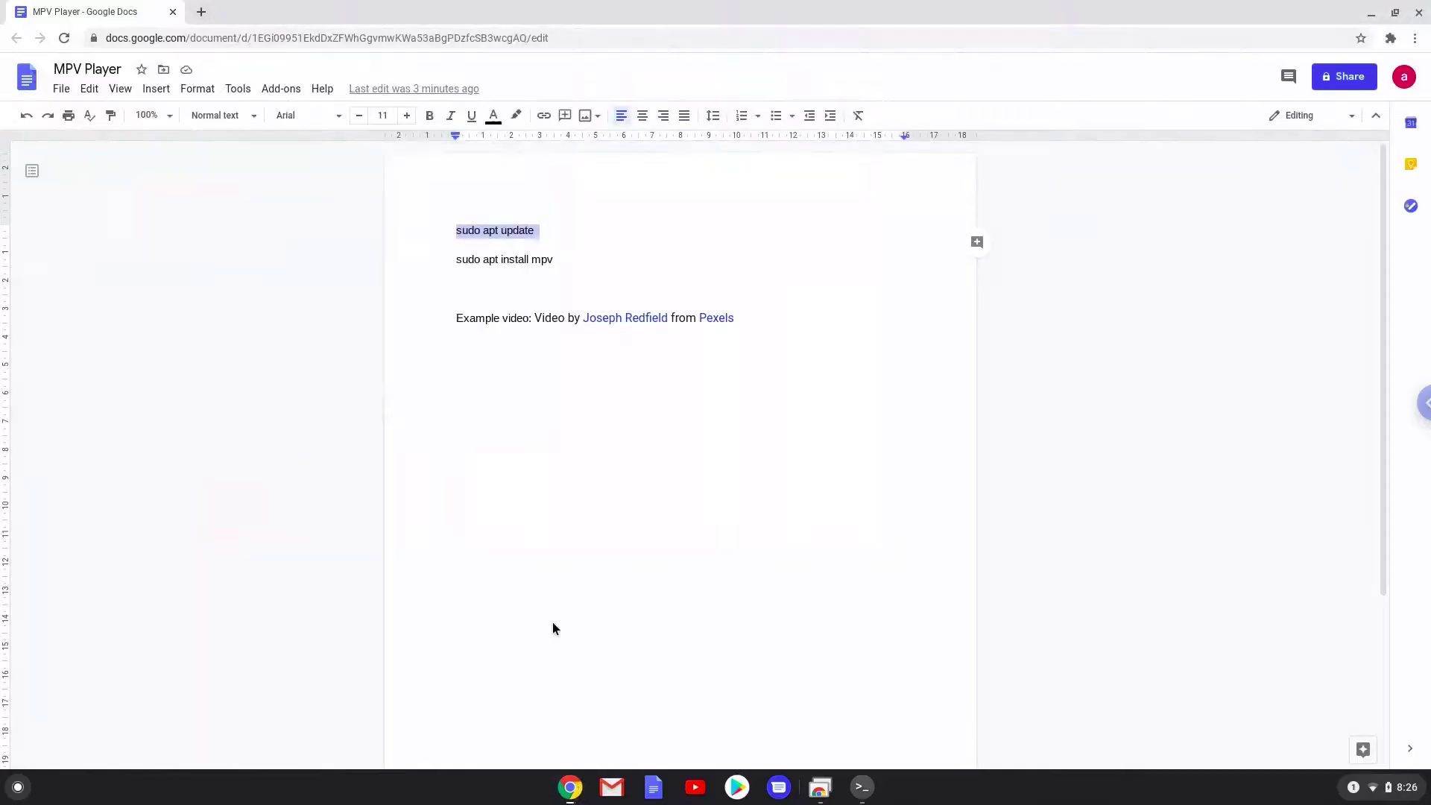
triple_click(464, 260)
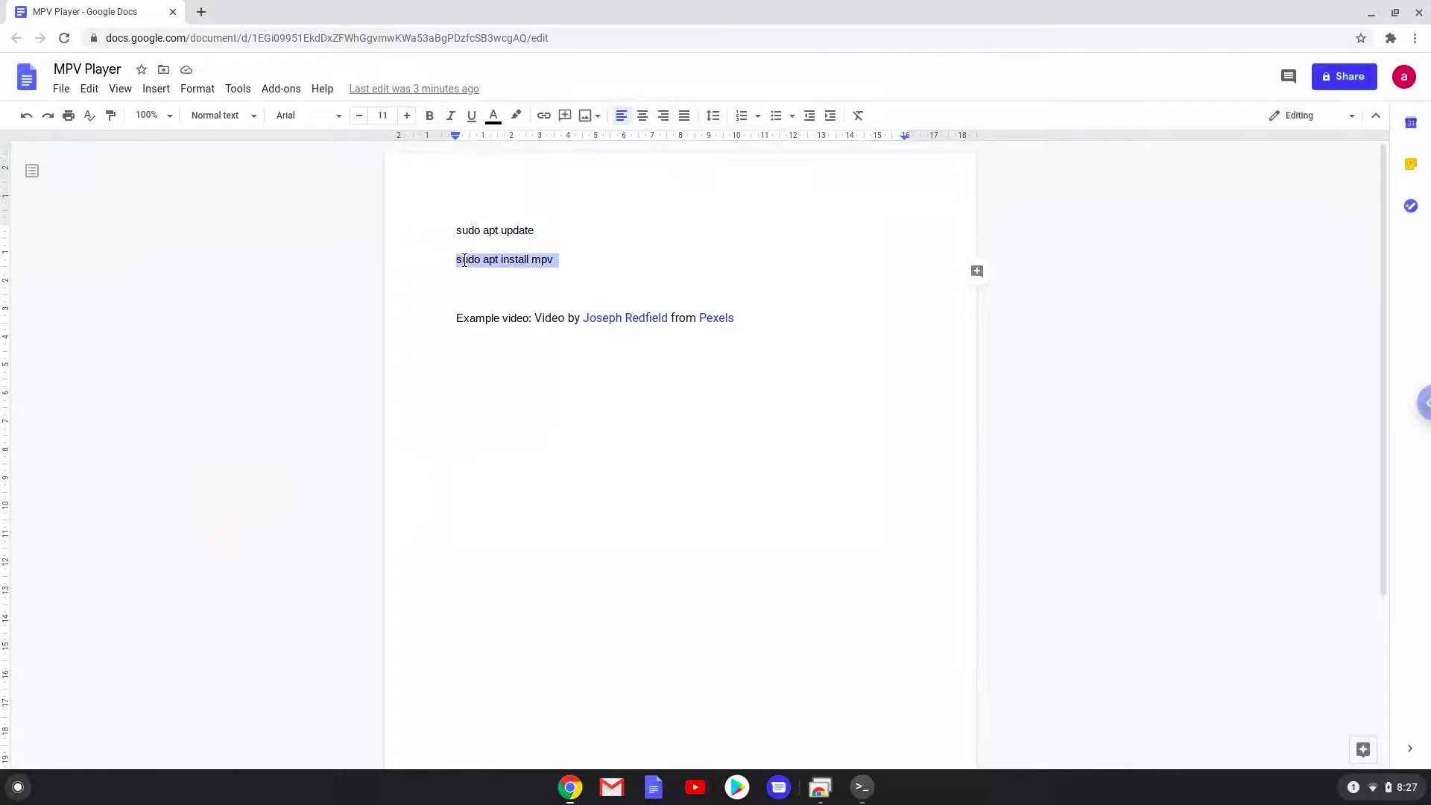
right_click(464, 260)
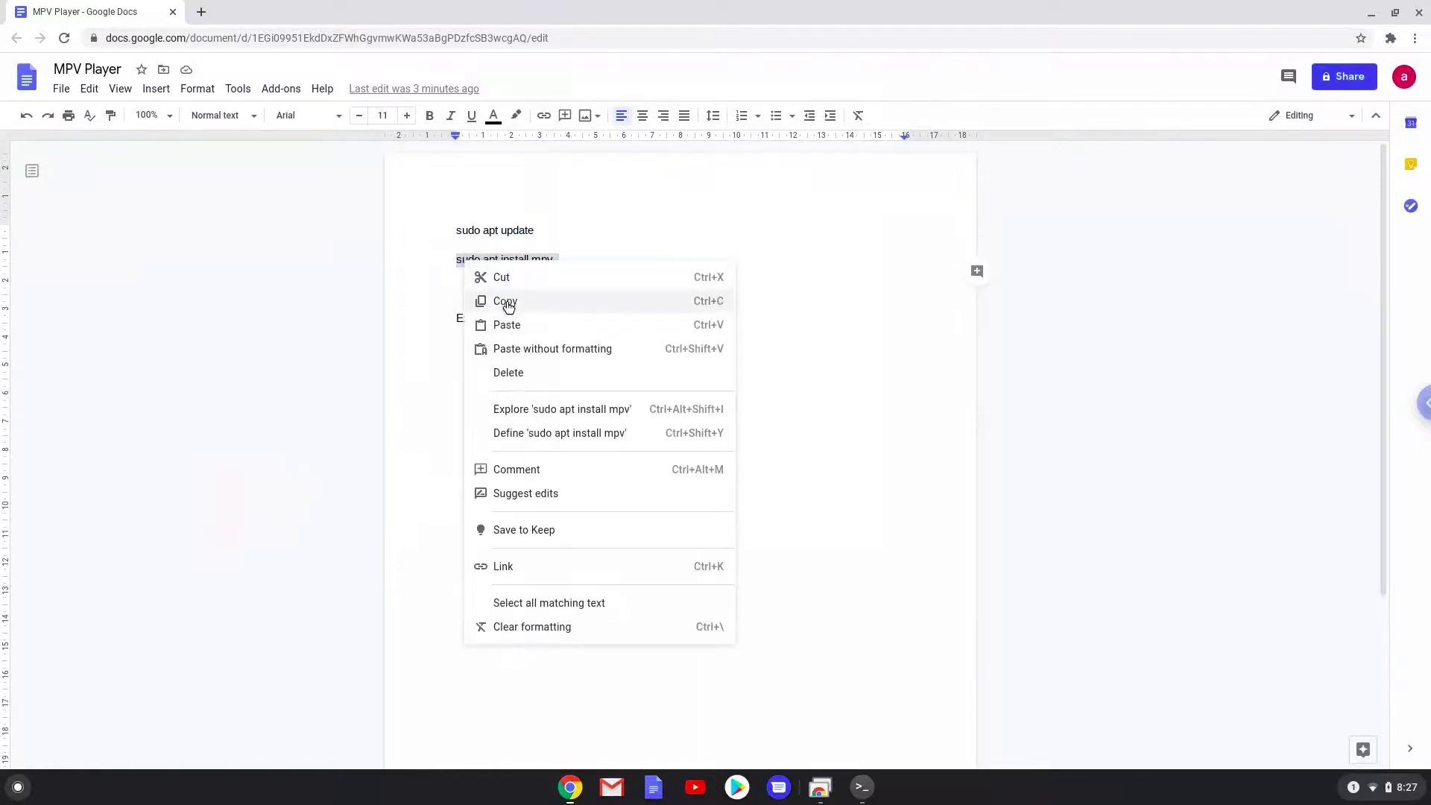
left_click(506, 301)
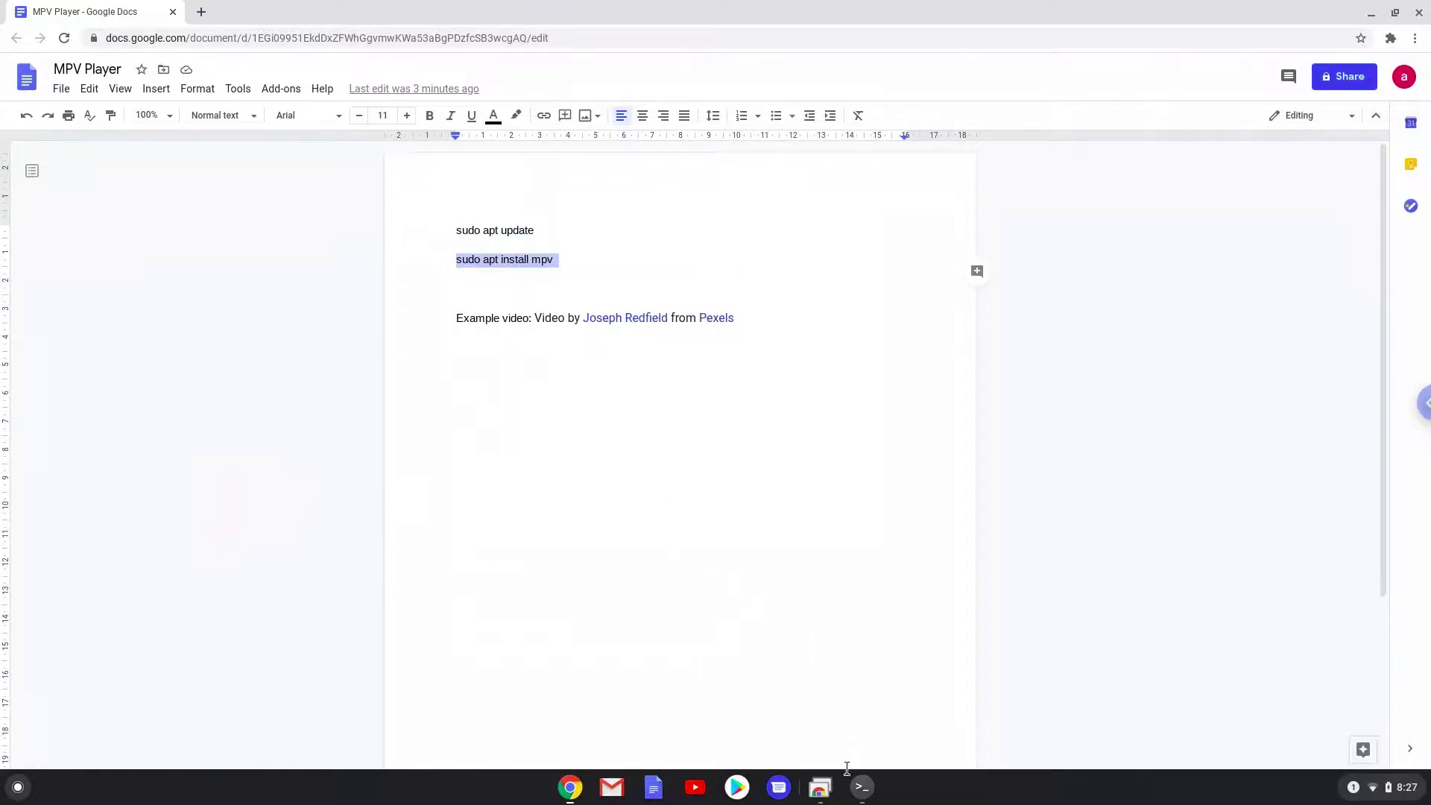
Paste and run sudo apt install mpv in Terminal, confirming the additional packages
left_click(861, 789)
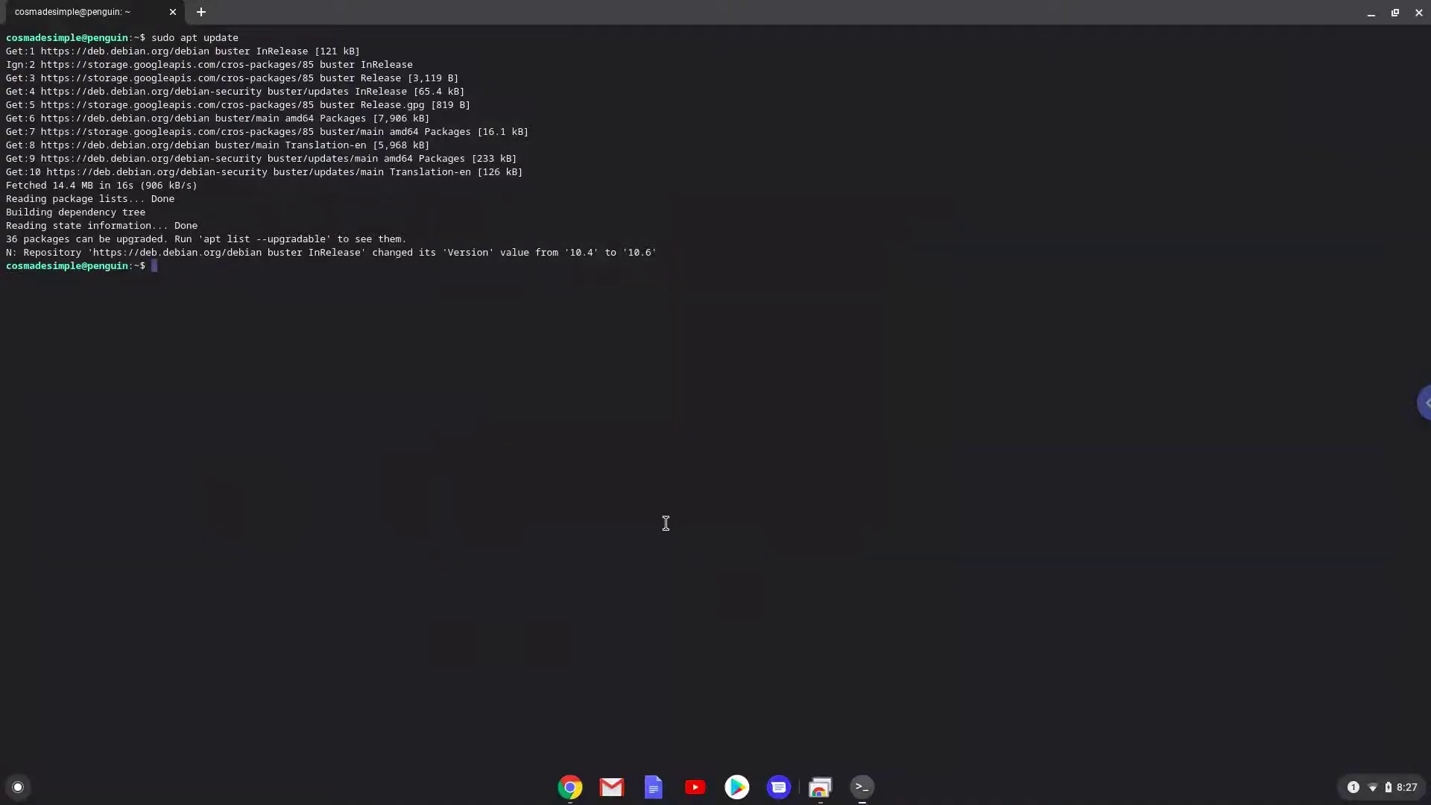
key("ctrl+shift+v")
key("Return")
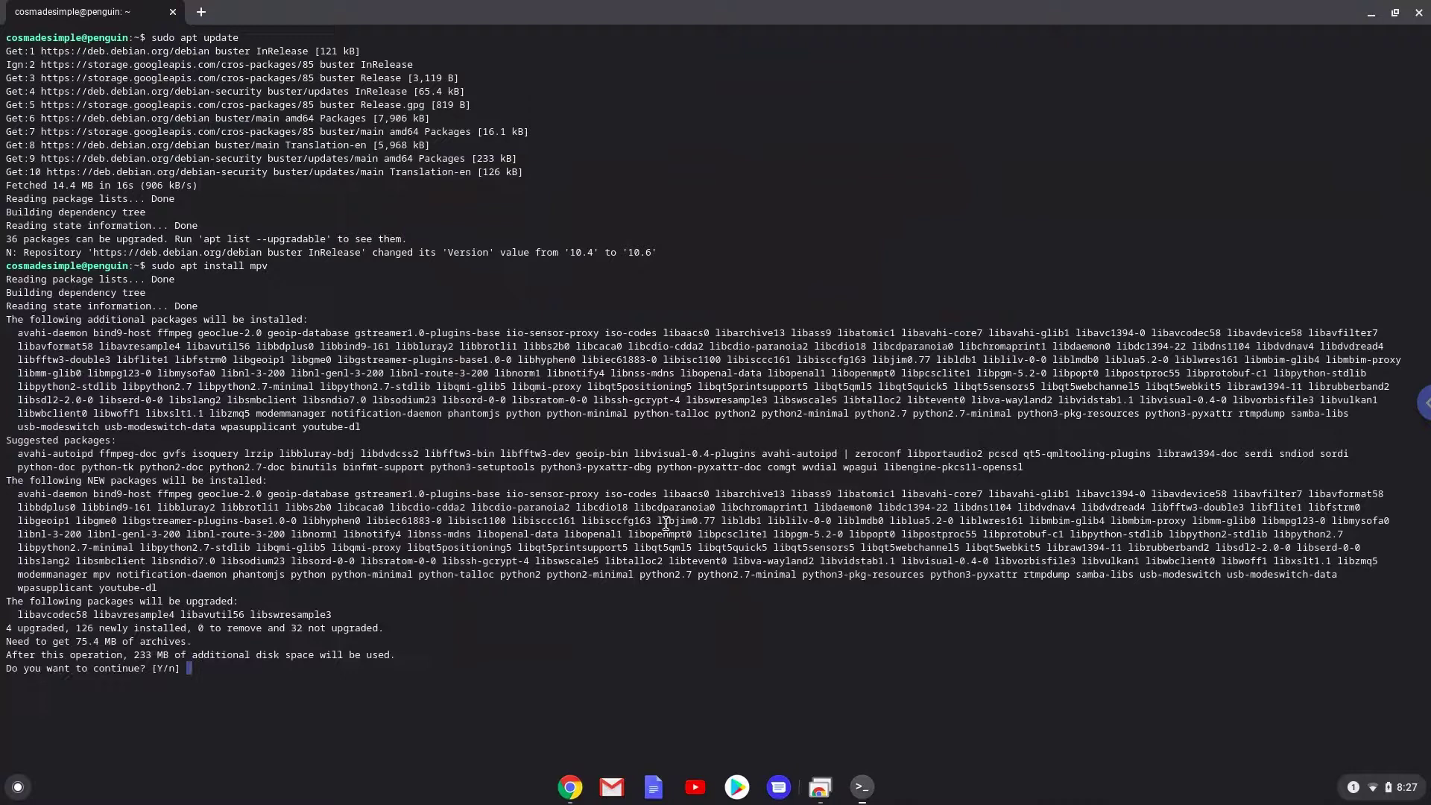
key("Return")
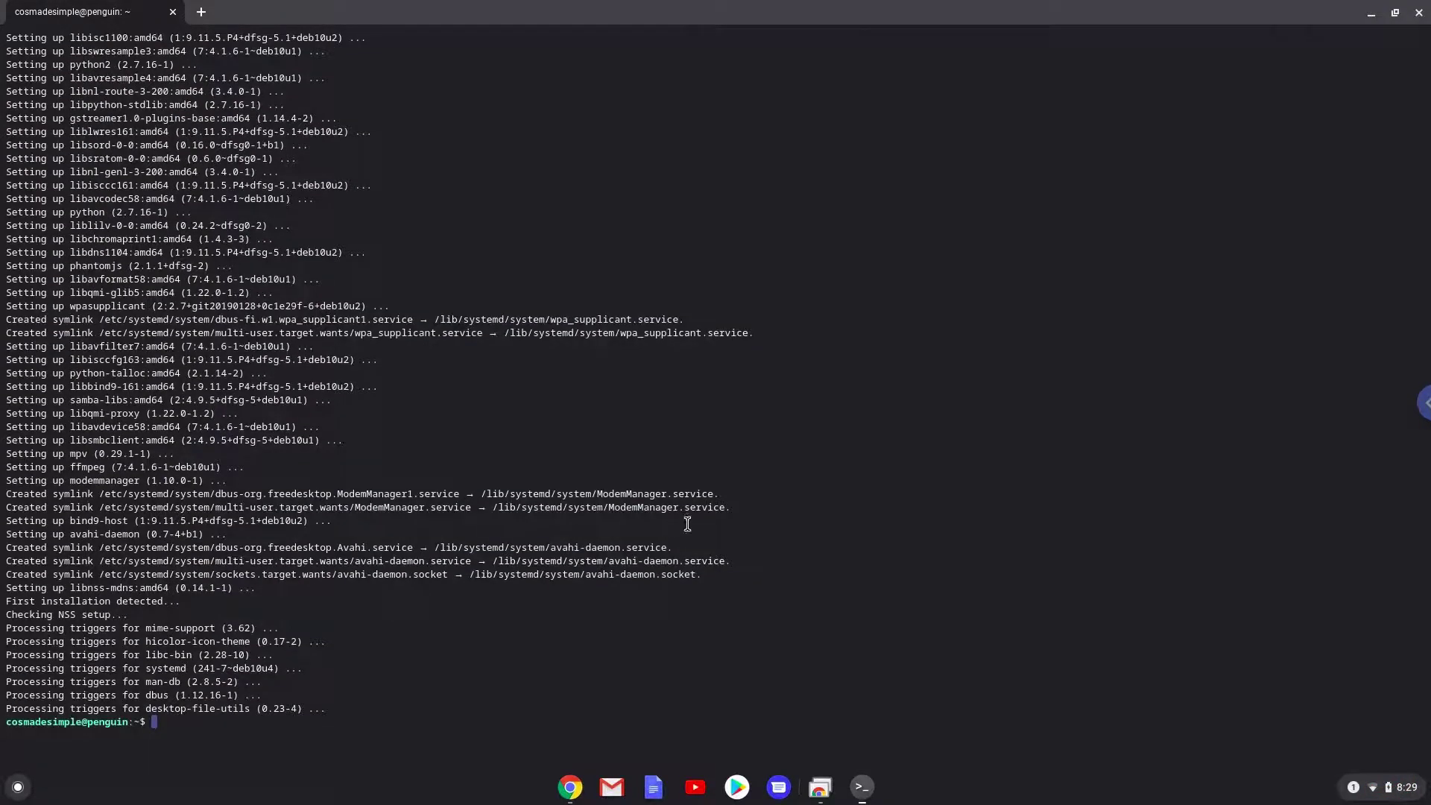
Leave the Terminal and launch mpv Media Player from the launcher's Linux apps folder
left_click(1418, 16)
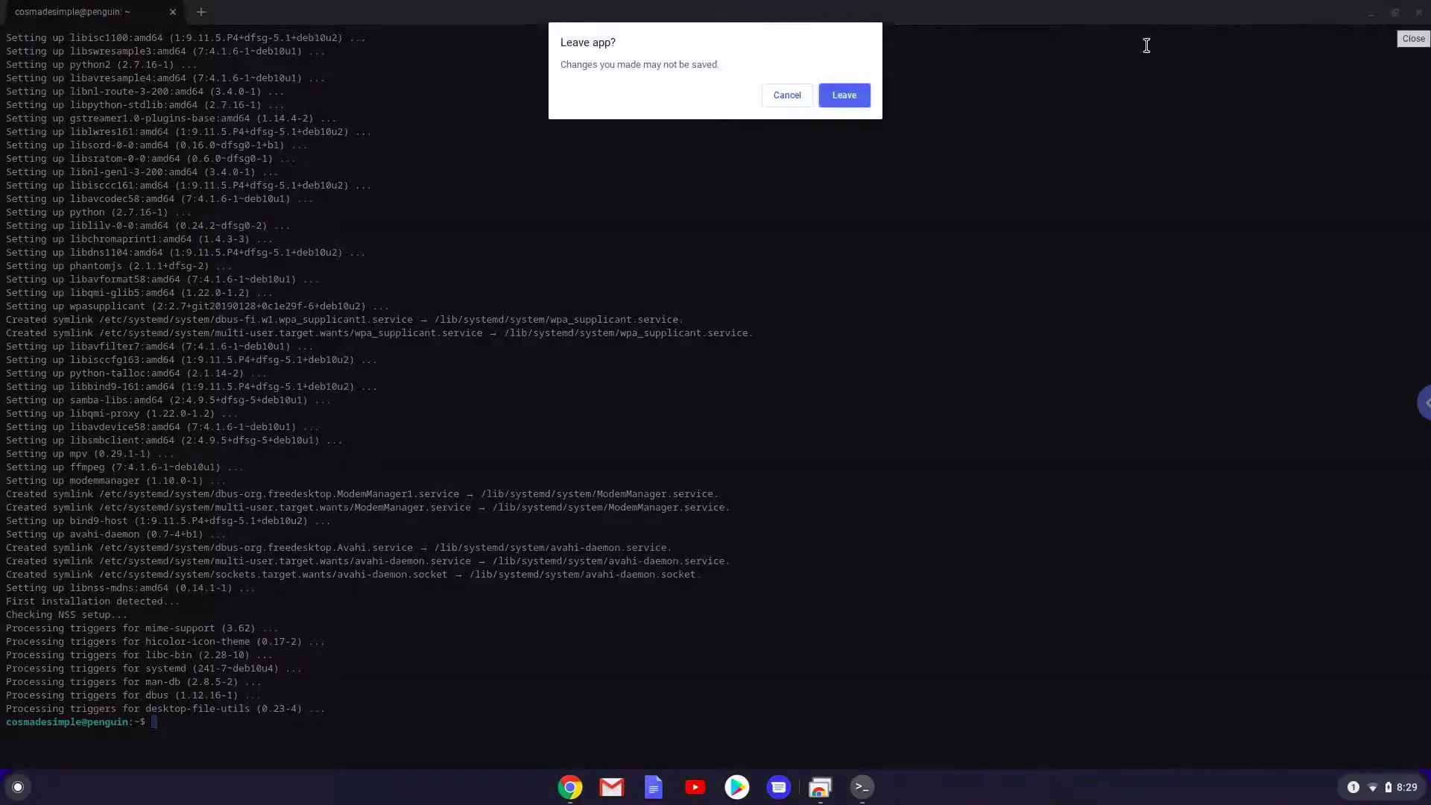
left_click(845, 95)
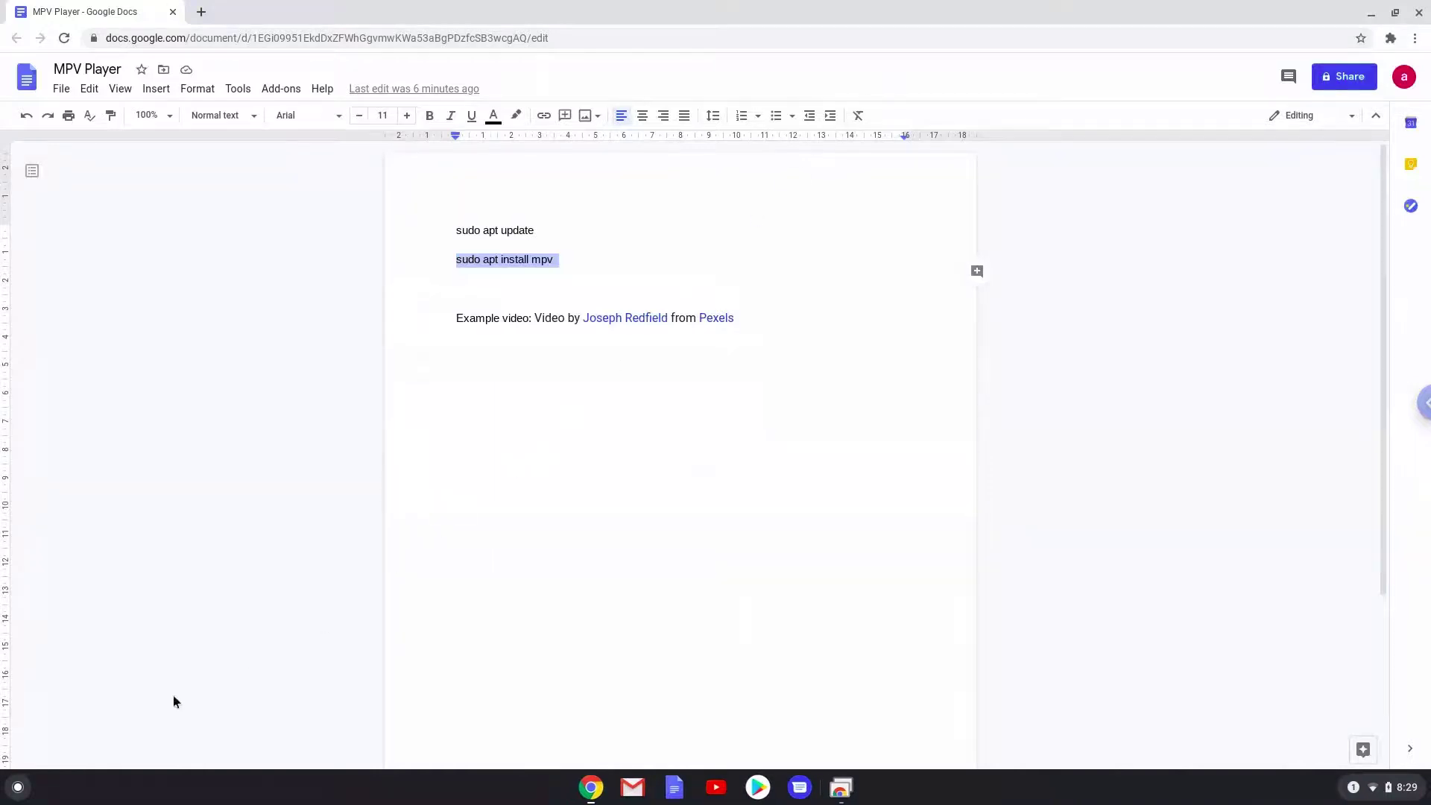
left_click(15, 788)
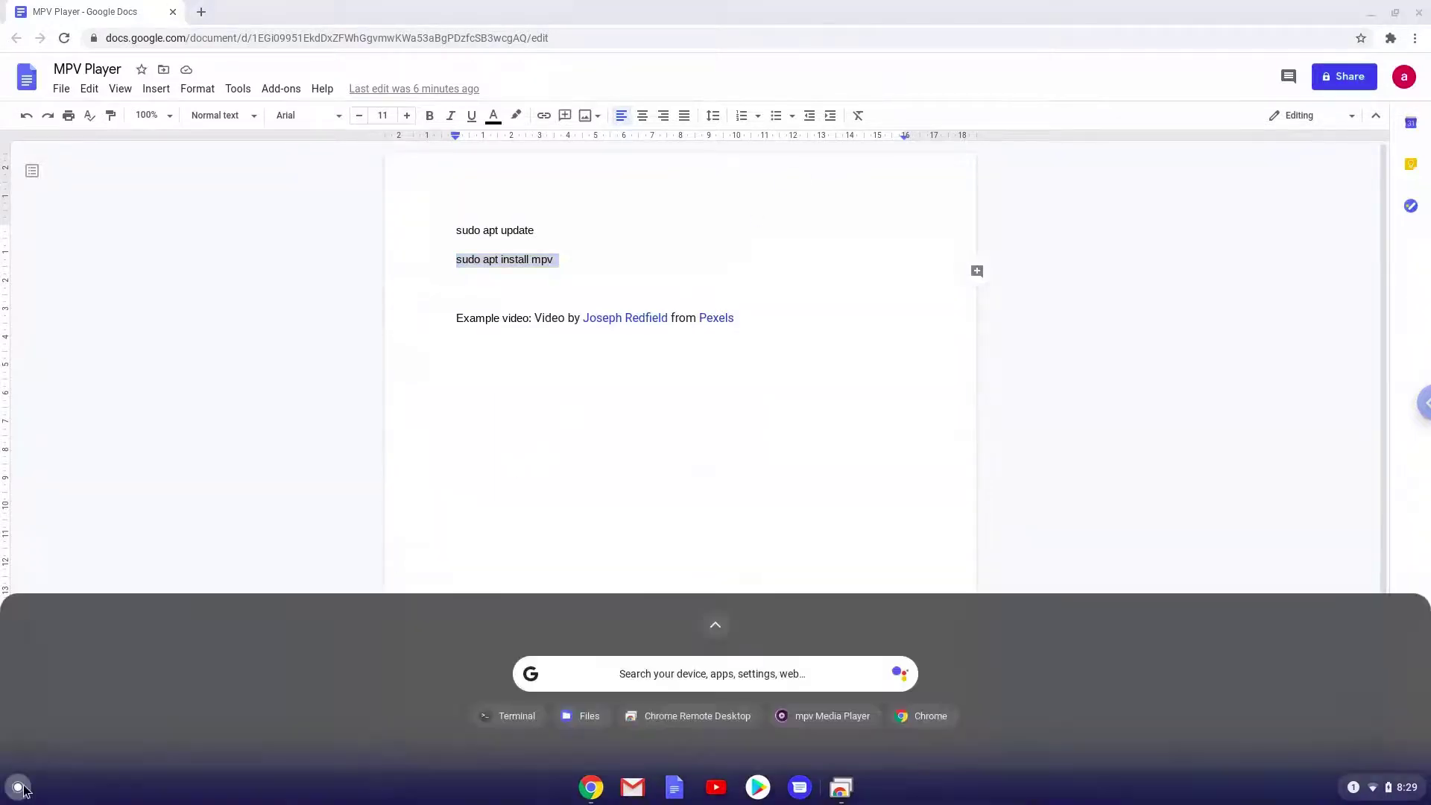
left_click(711, 626)
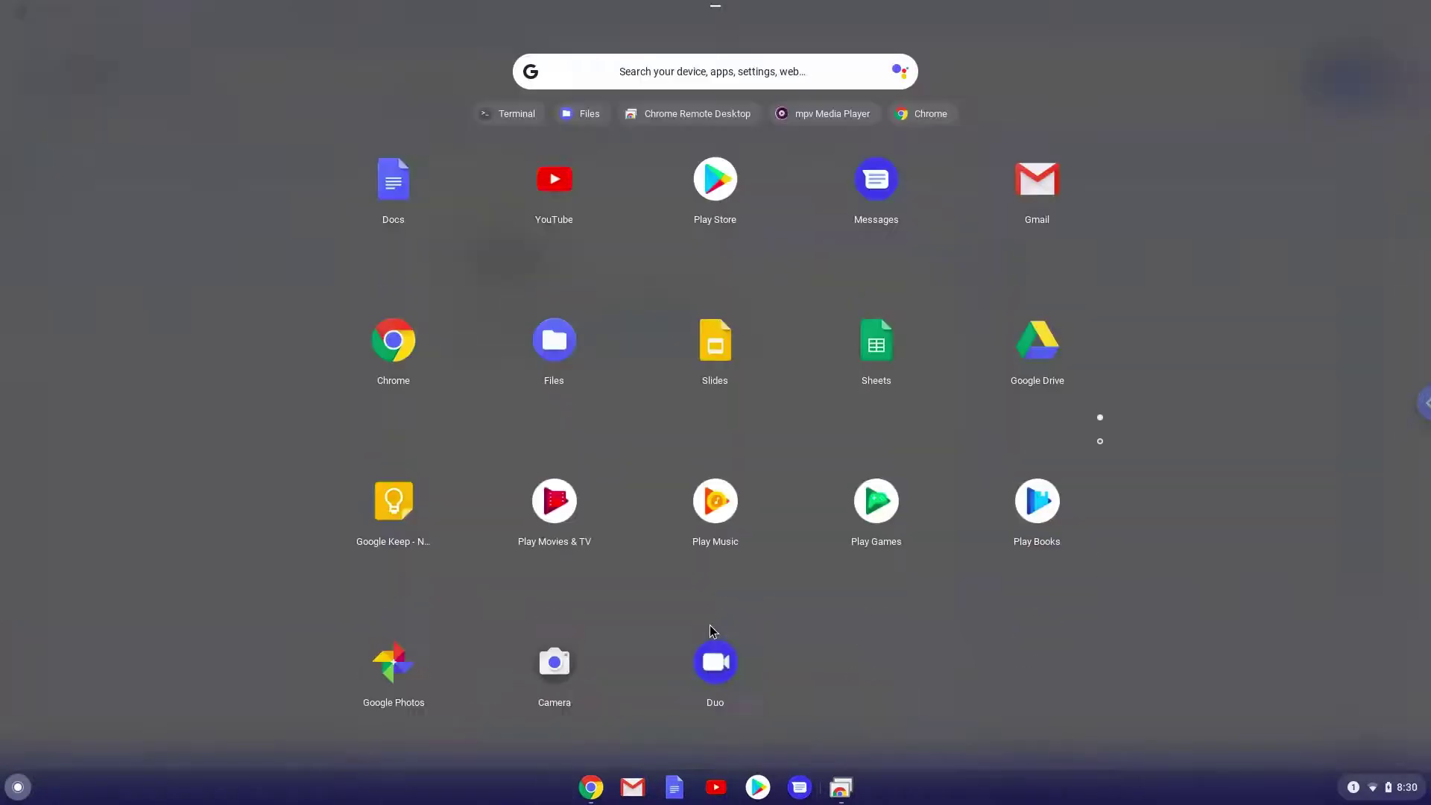
left_click(1099, 442)
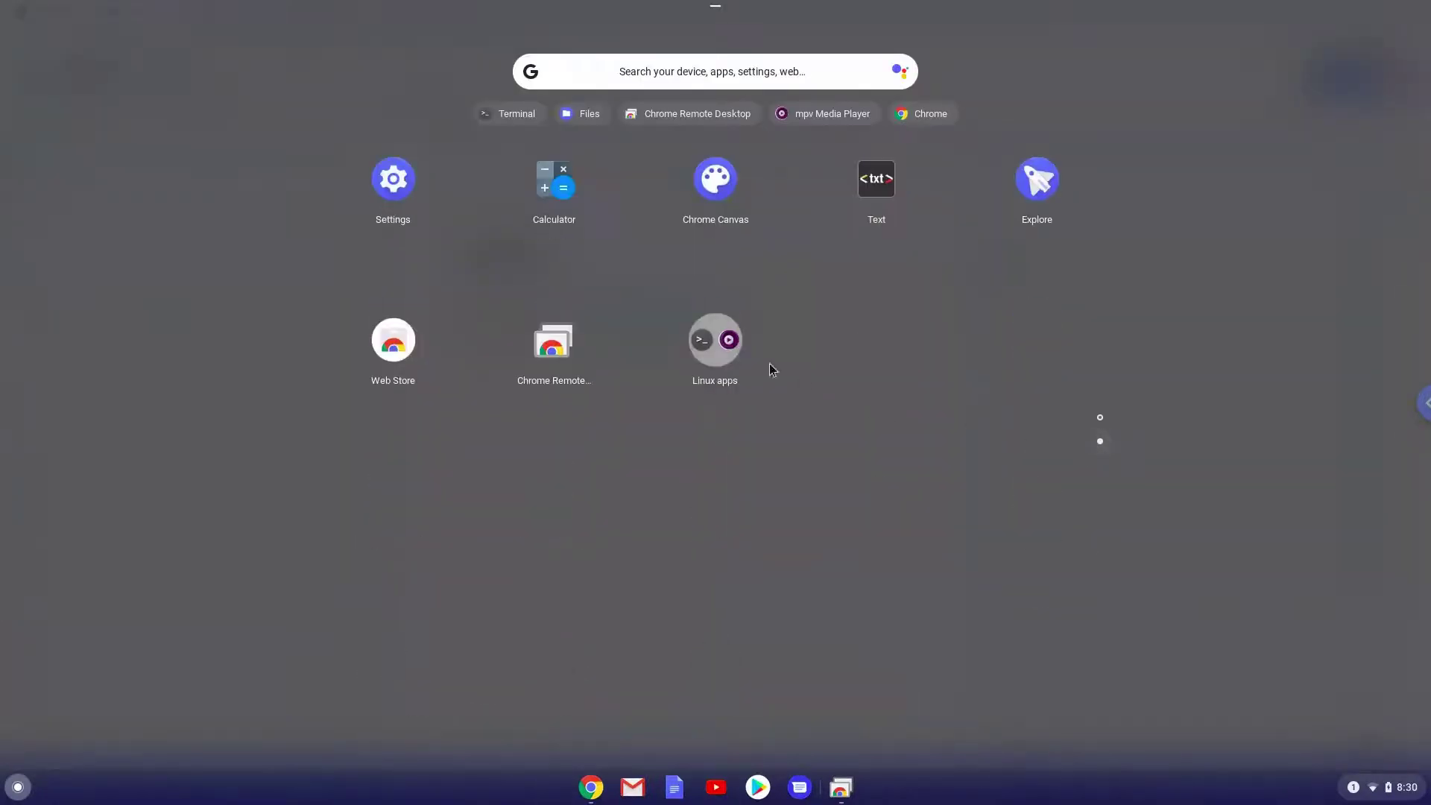
left_click(717, 344)
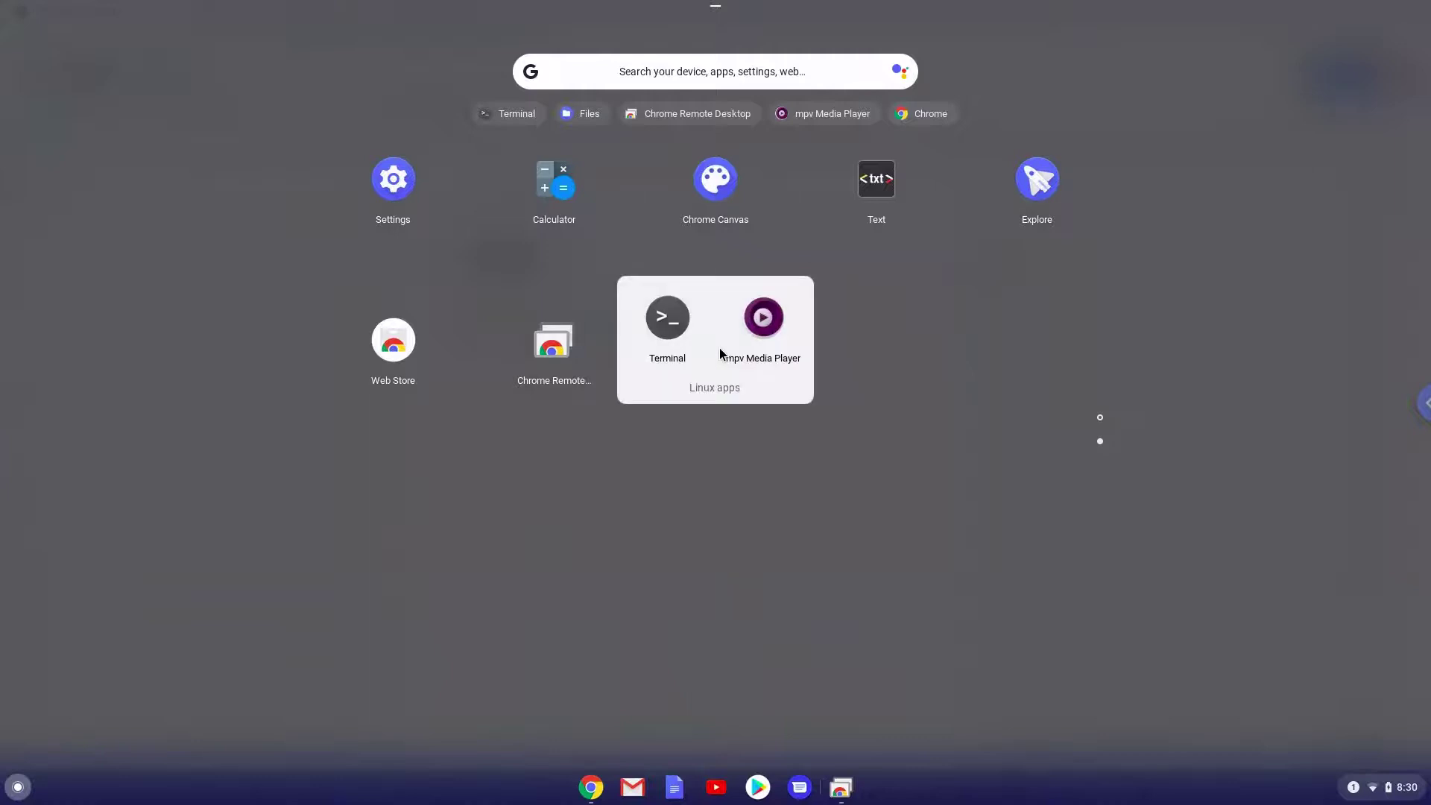
left_click(761, 320)
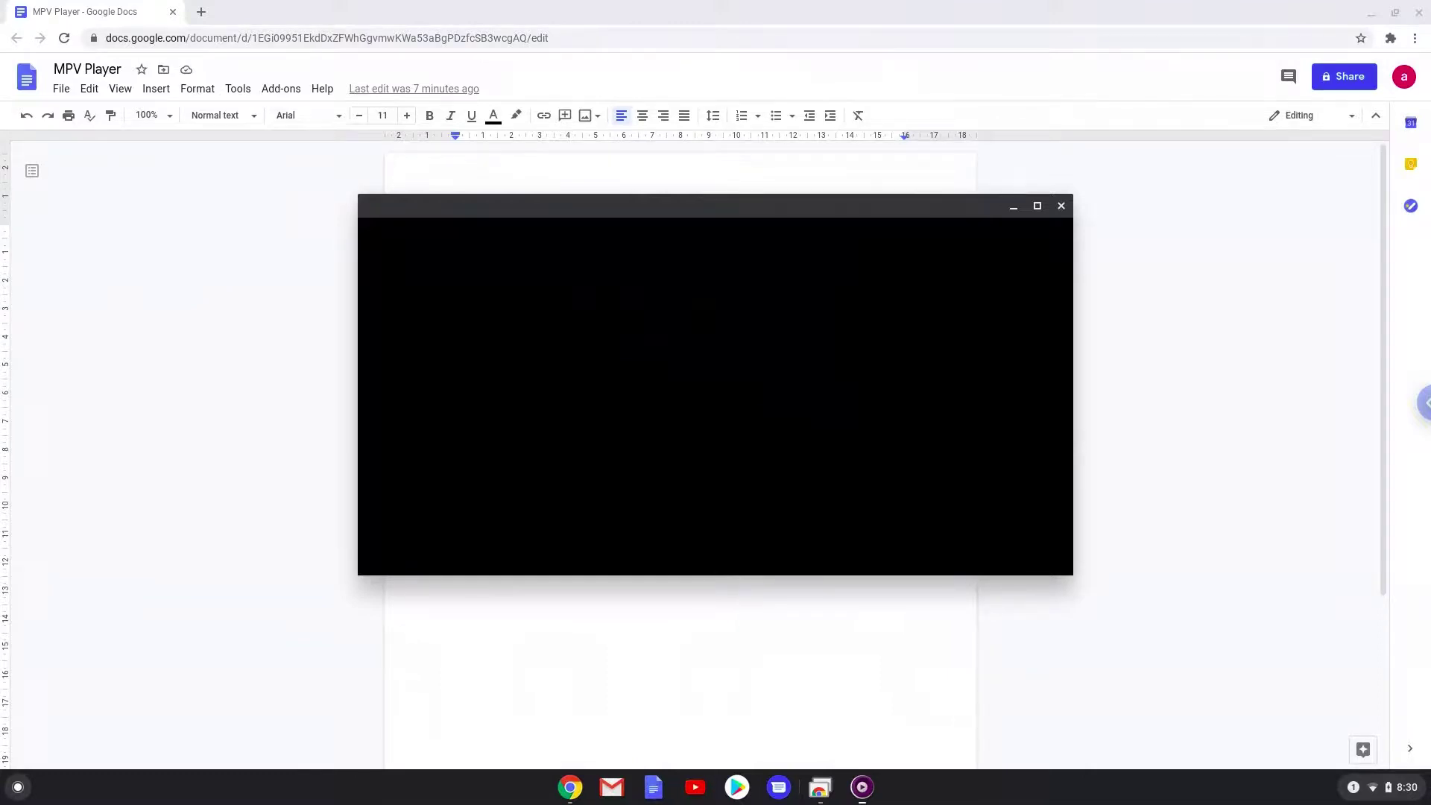
Maximize the empty mpv window, then close it
left_click(1037, 208)
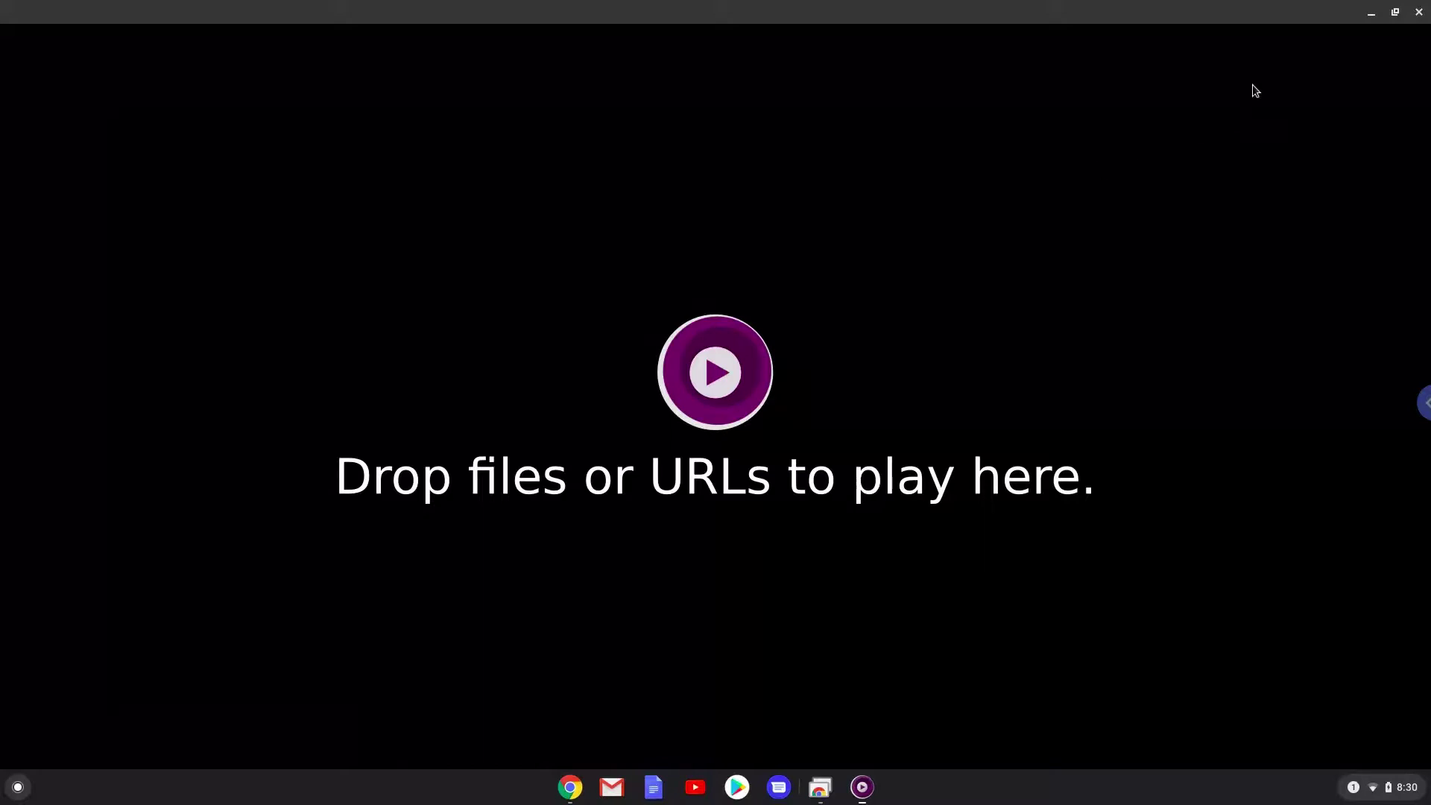
left_click(1419, 13)
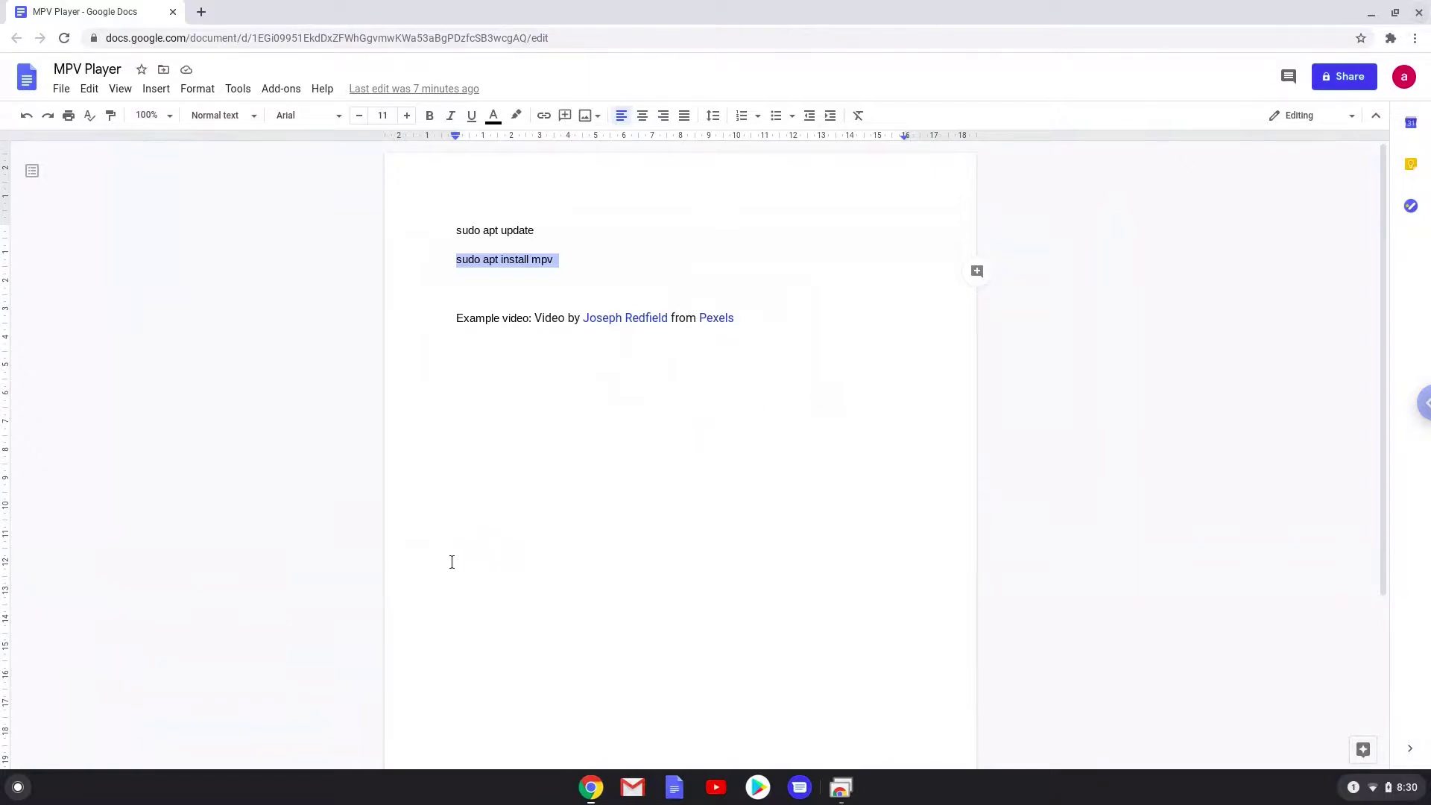
Open the Downloads folder in the Files app
left_click(16, 788)
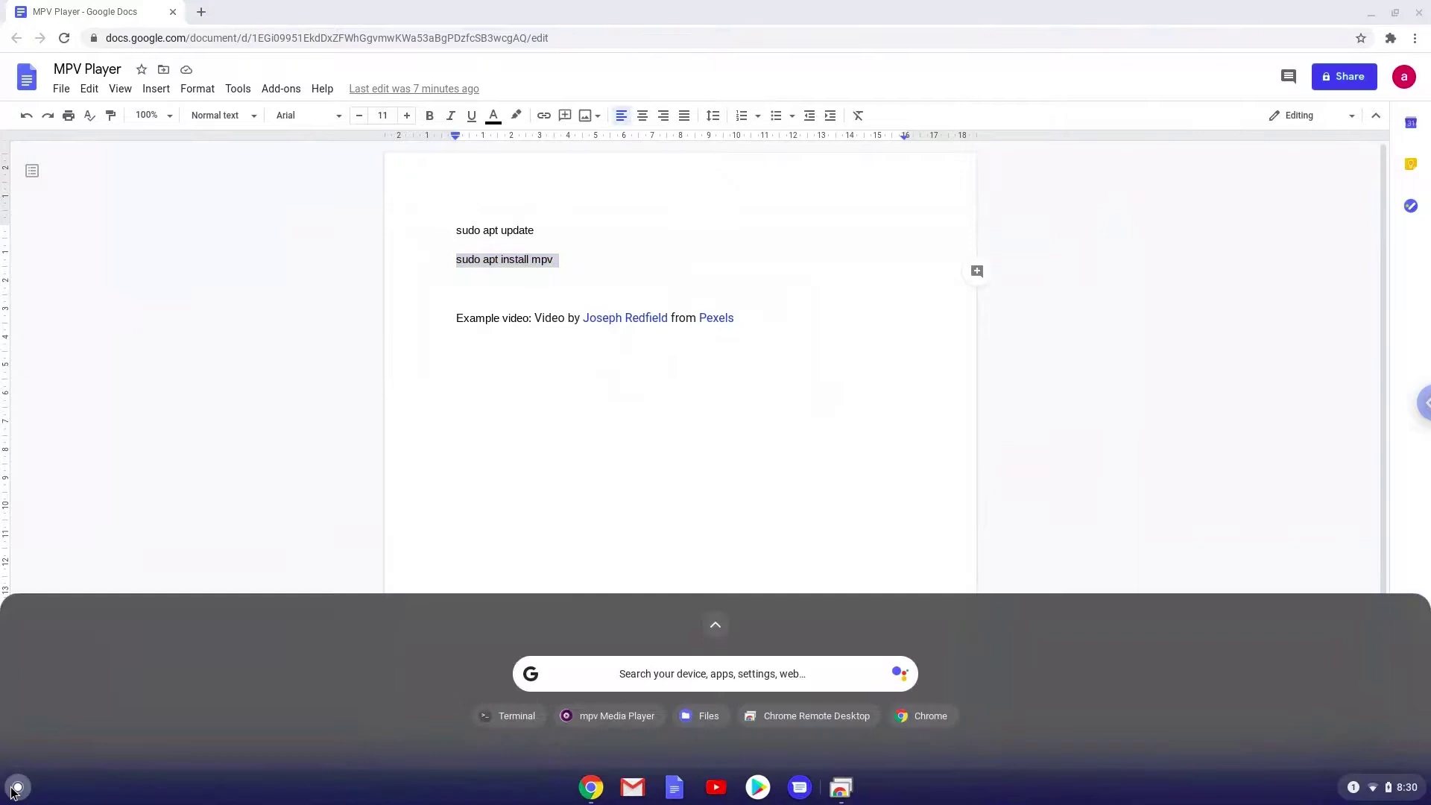
left_click(705, 628)
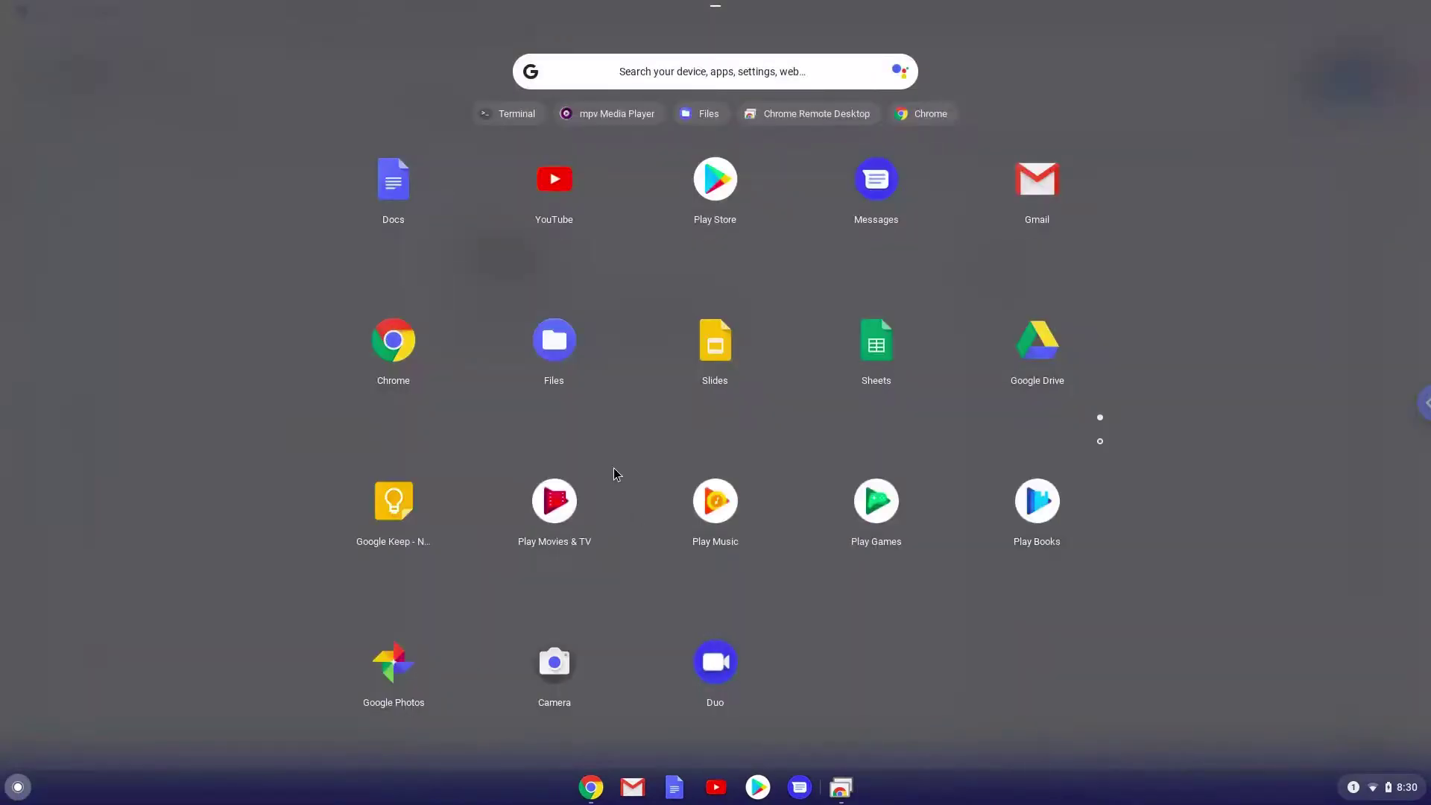
left_click(555, 342)
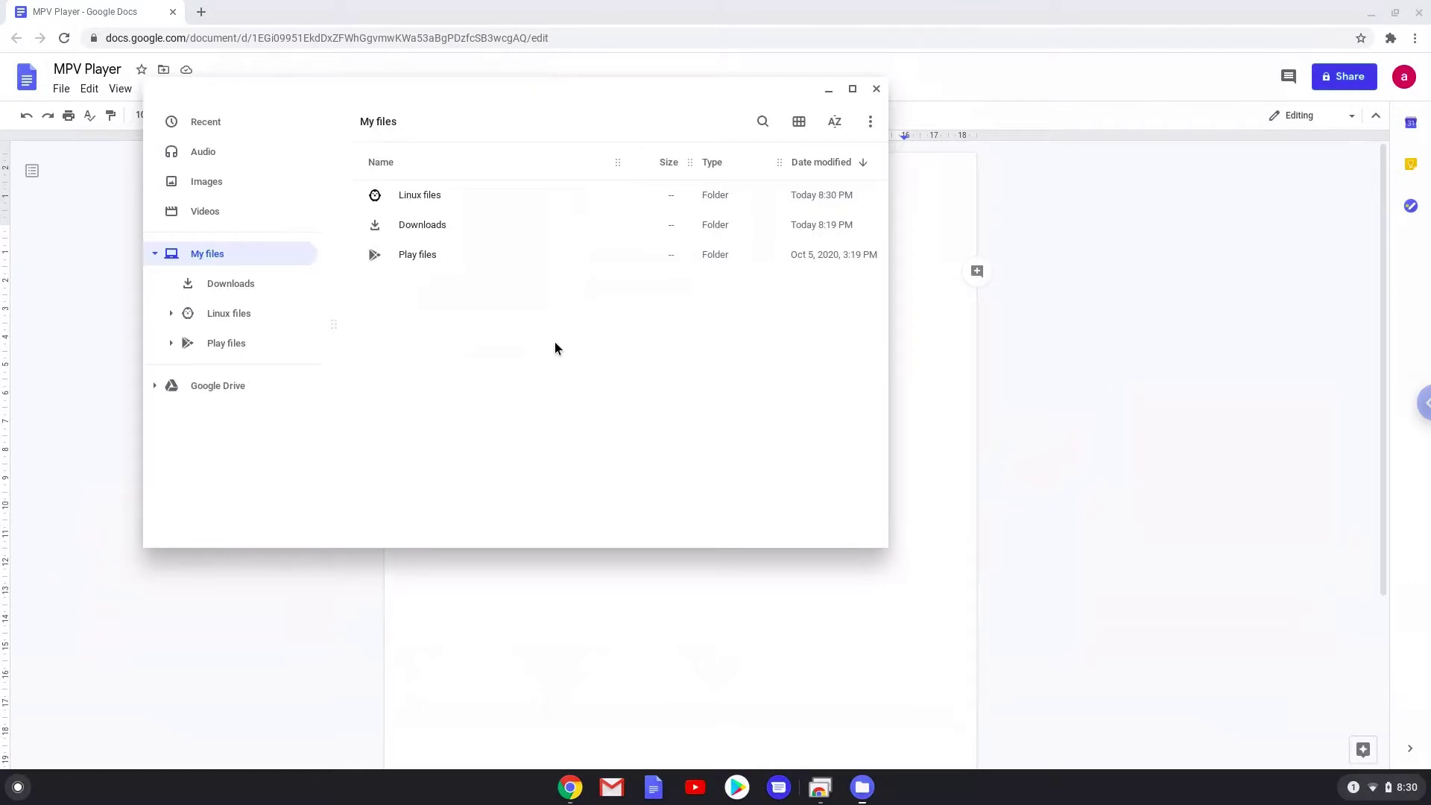
double_click(428, 226)
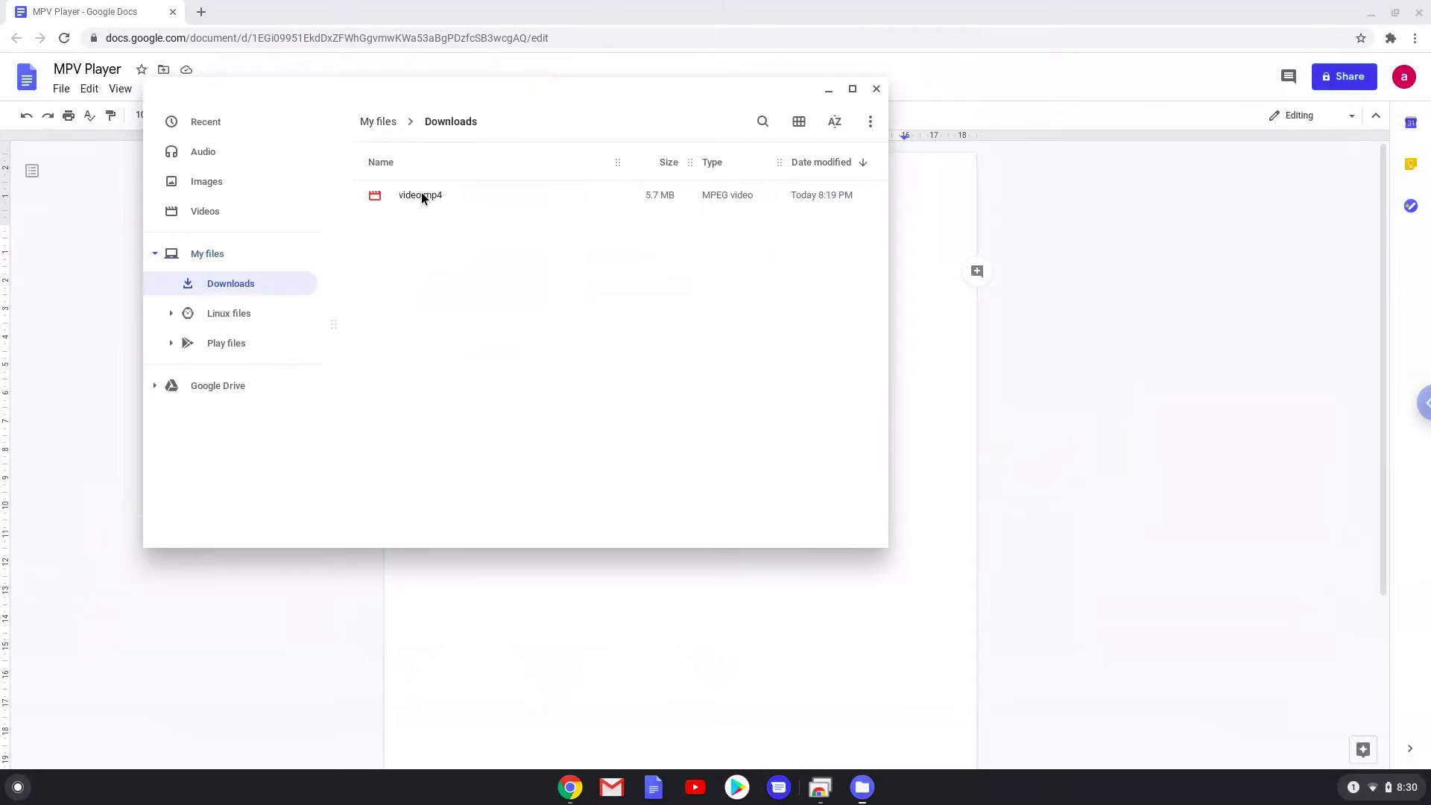
Open video.mp4 with mpv Media Player
right_click(422, 192)
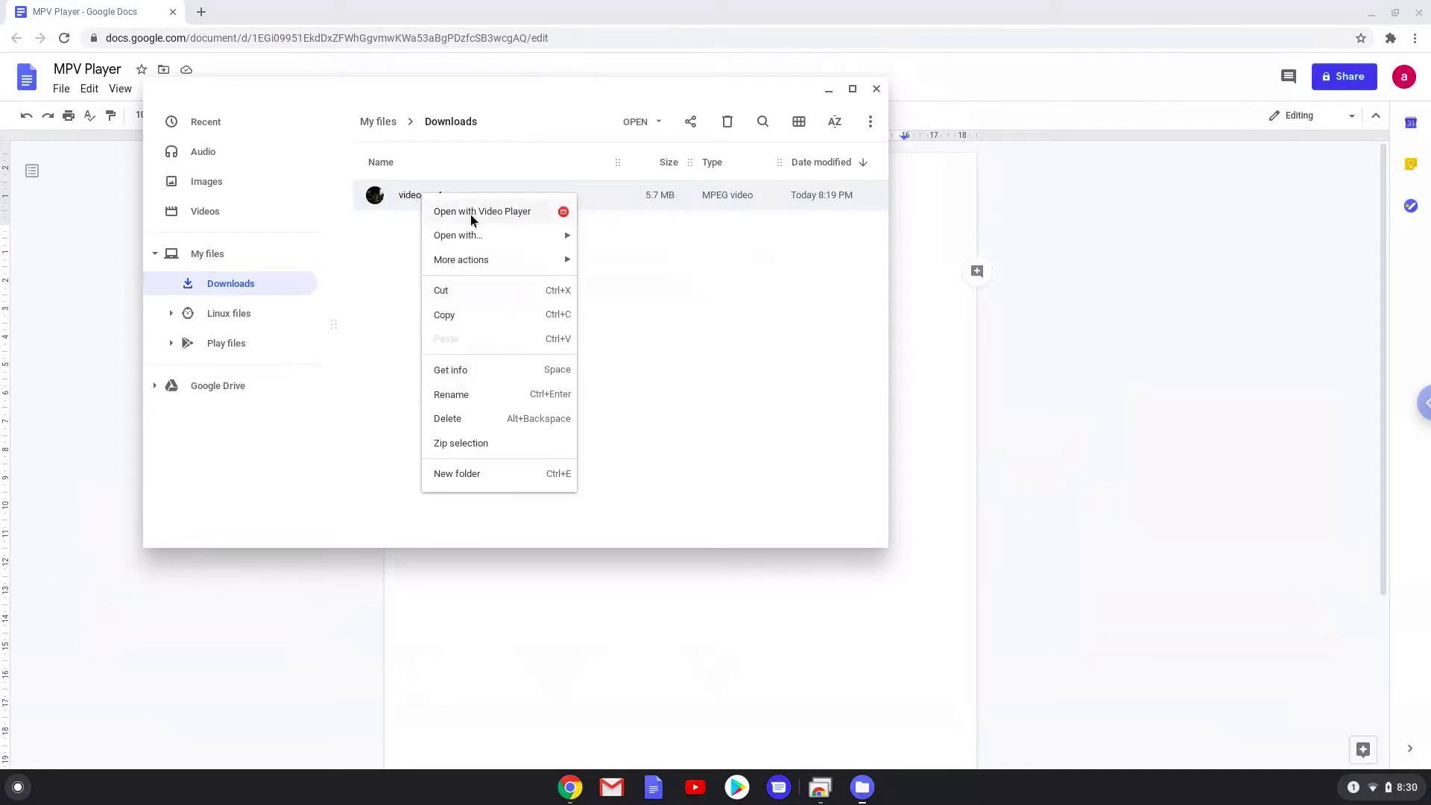
mouse_move(471, 237)
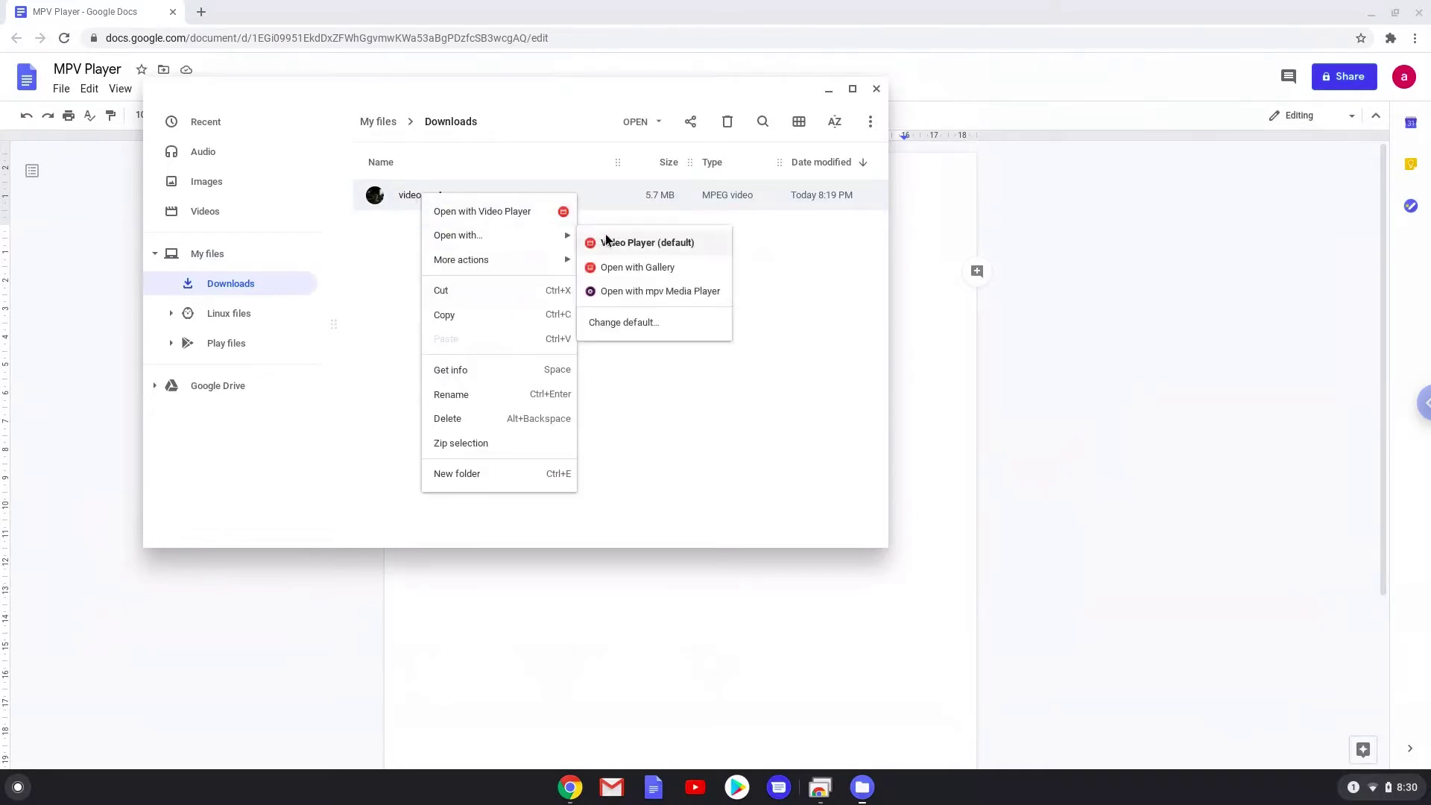
left_click(615, 292)
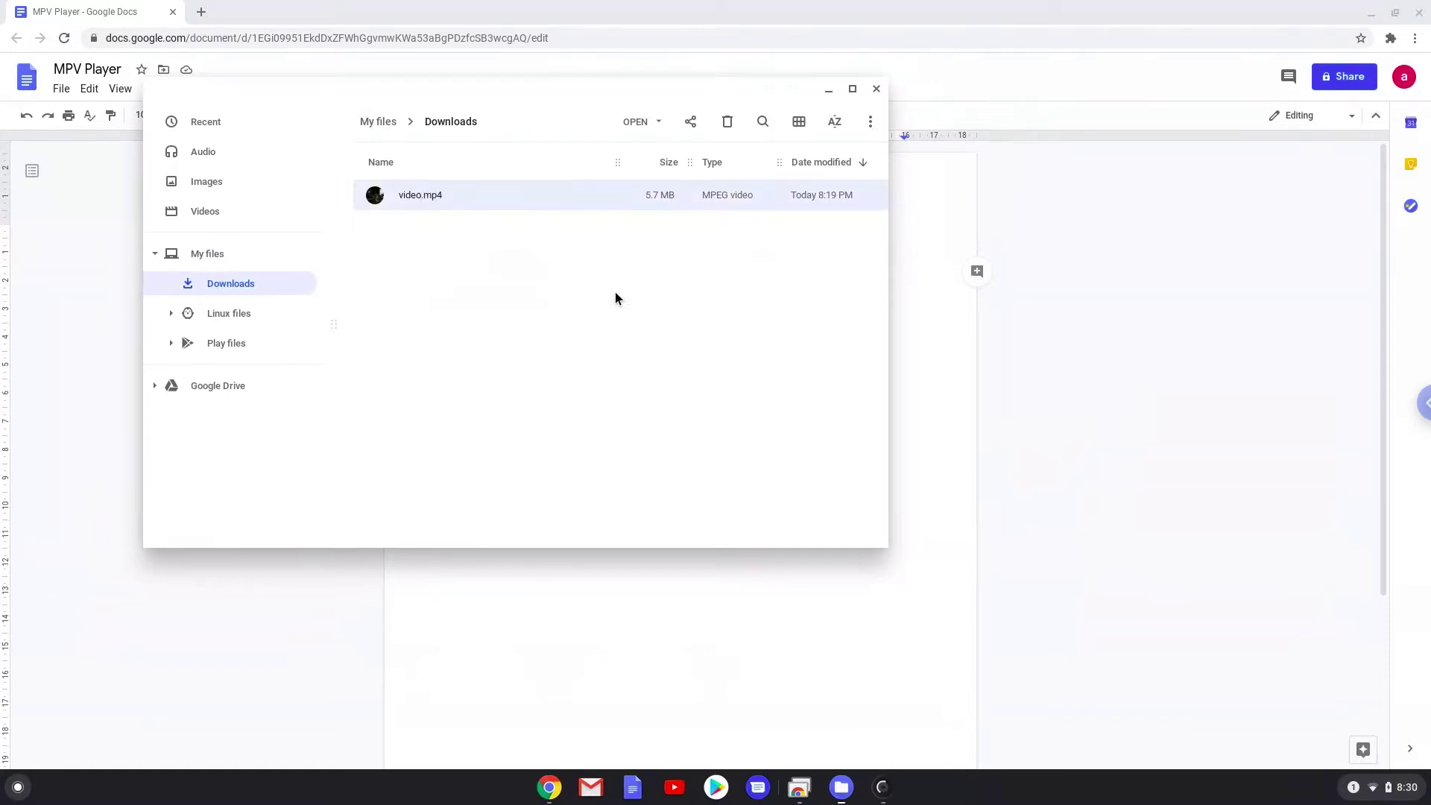